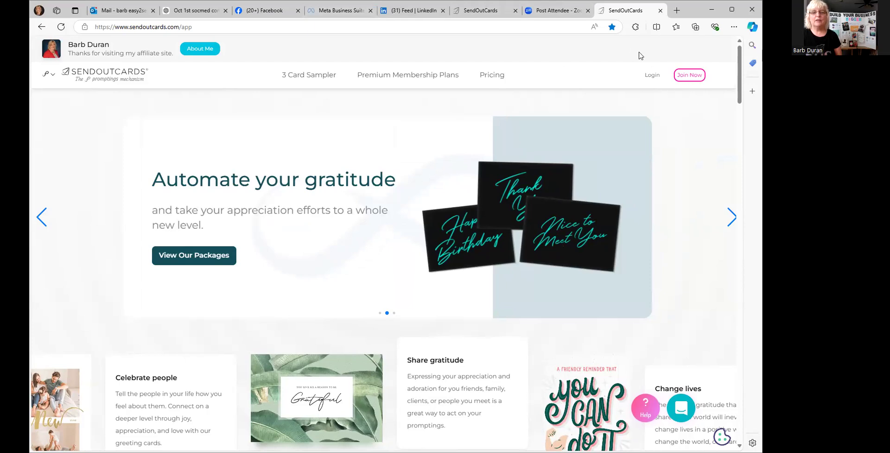
- Open the 2024 Holiday Card campaign from the account's saved campaigns and bring up its card in the card editor
left_click(481, 11)
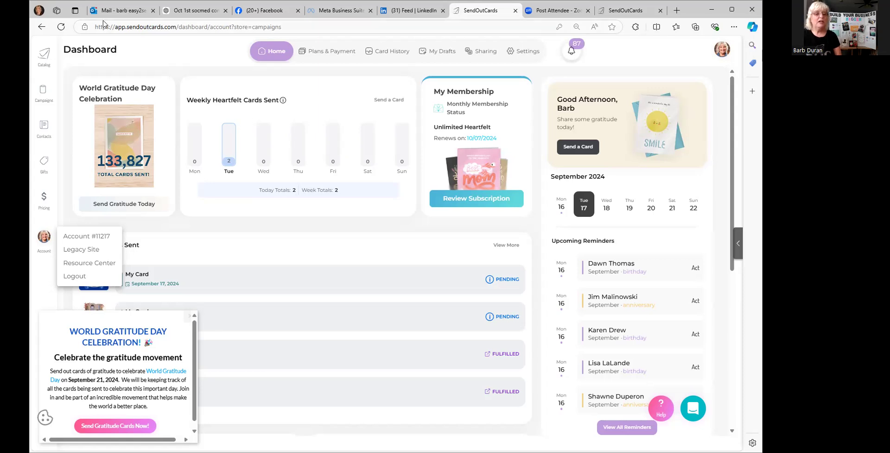
left_click(43, 95)
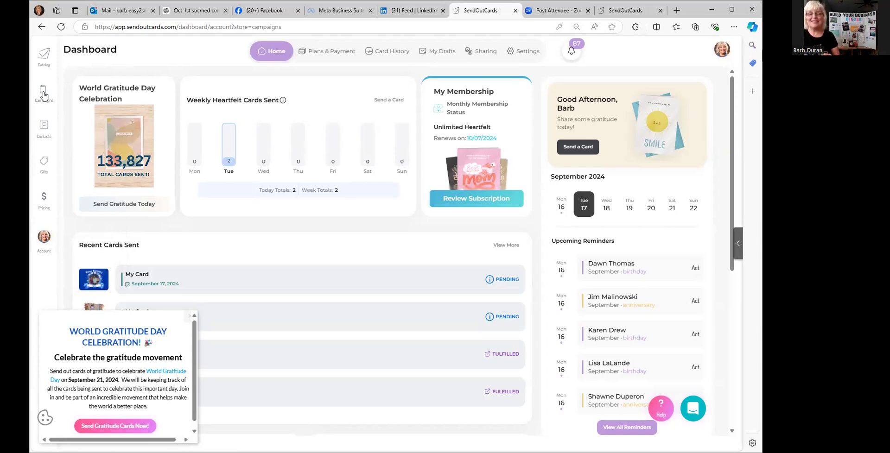
left_click(43, 95)
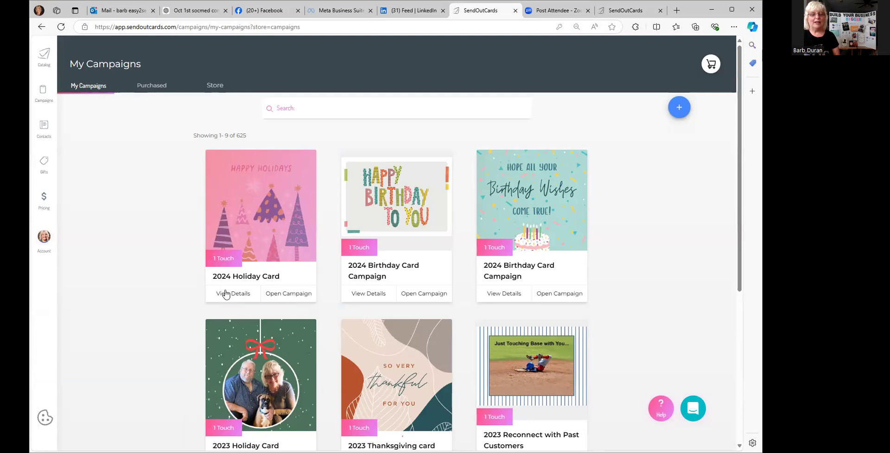
left_click(274, 298)
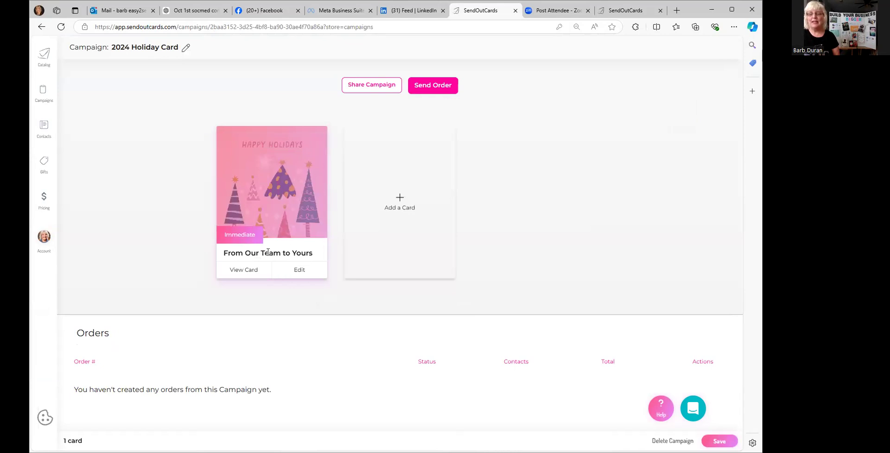
left_click(299, 270)
left_click(669, 65)
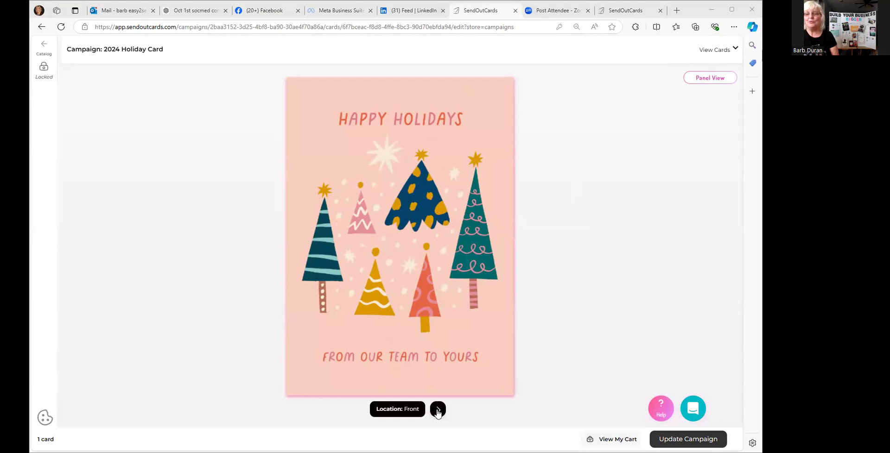
- View the holiday card's inside and back, and return to the catalog without saving changes
left_click(438, 410)
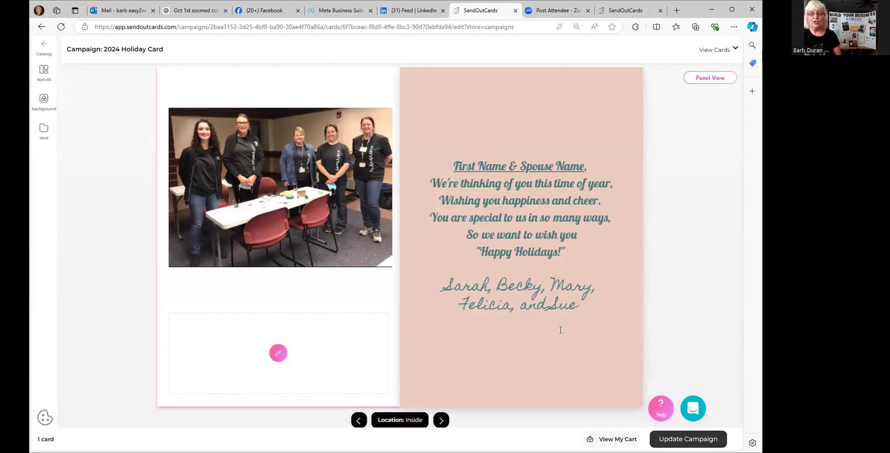
left_click(441, 420)
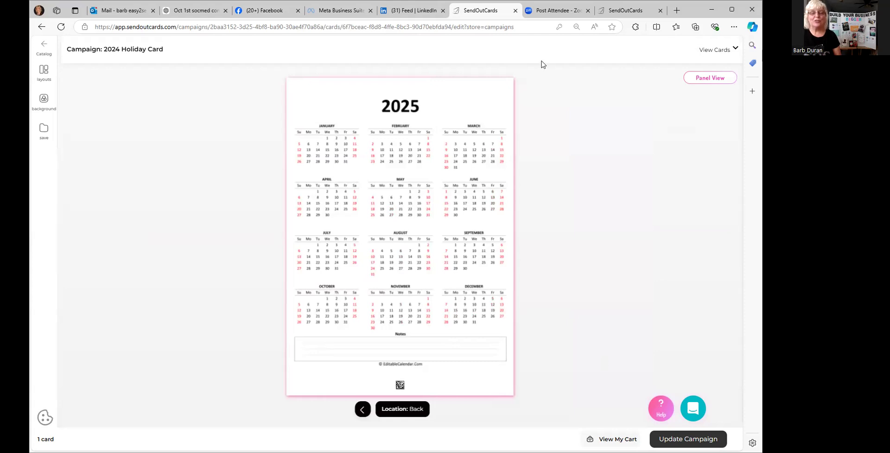
left_click(46, 48)
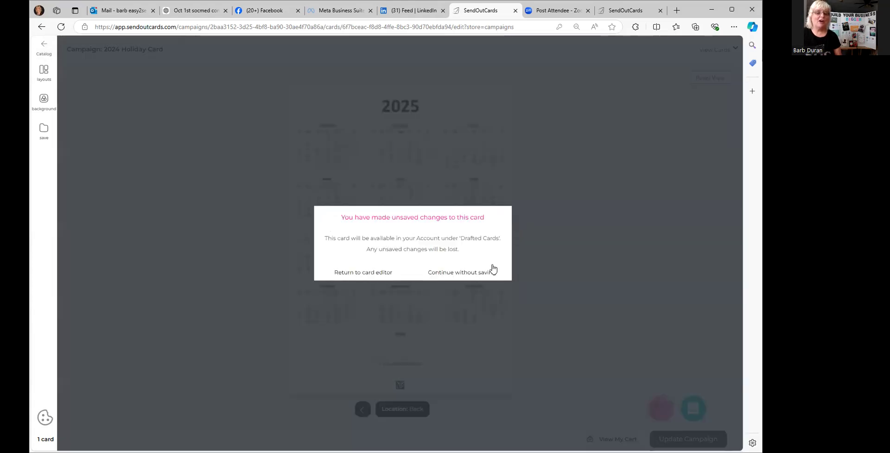
left_click(438, 272)
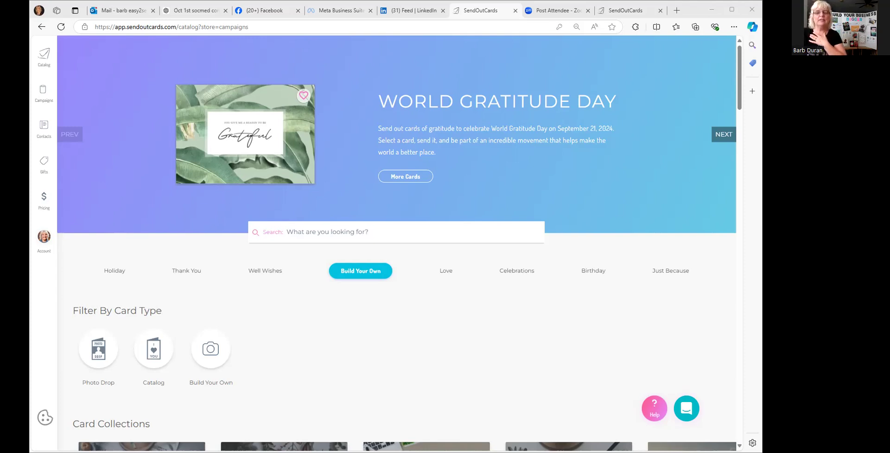
- Create a new contact group named 2024 Holiday List without selecting any contacts
left_click(429, 2)
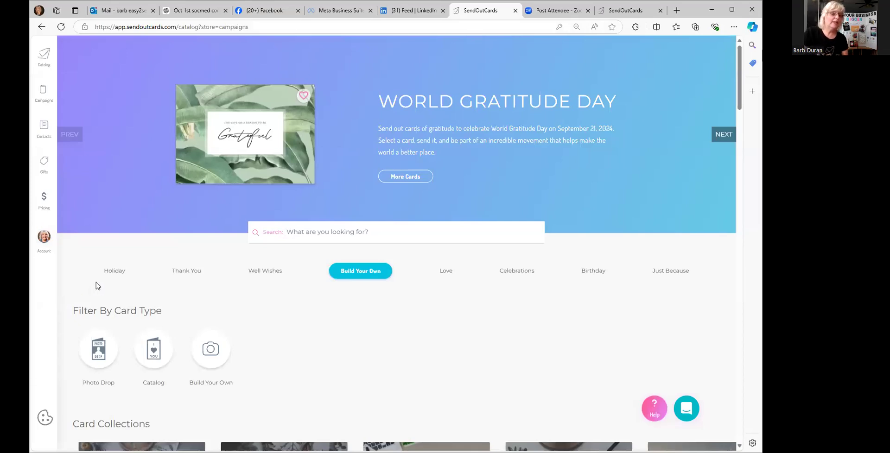
left_click(43, 128)
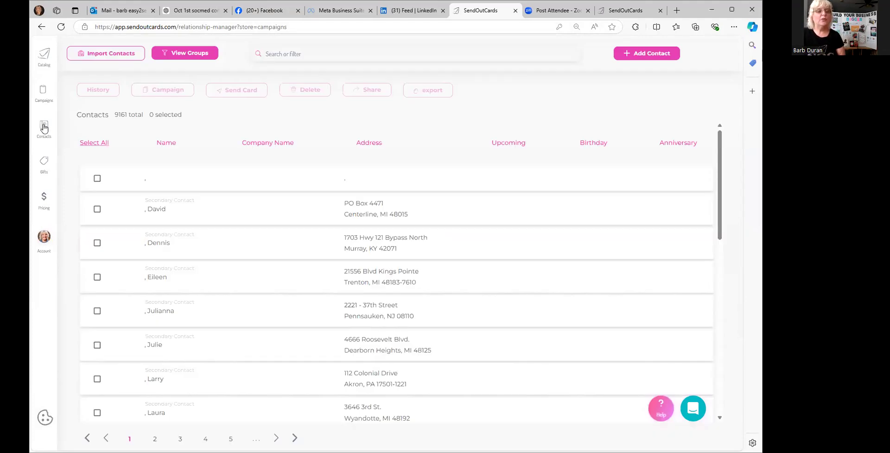
left_click(186, 56)
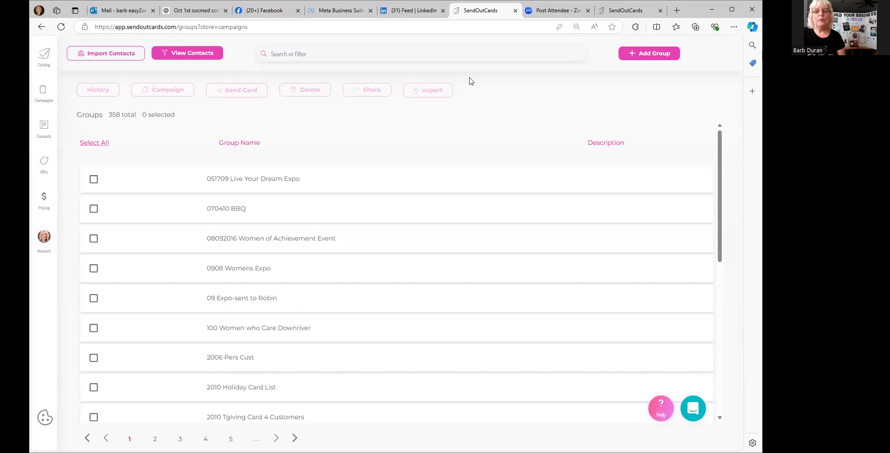
left_click(663, 56)
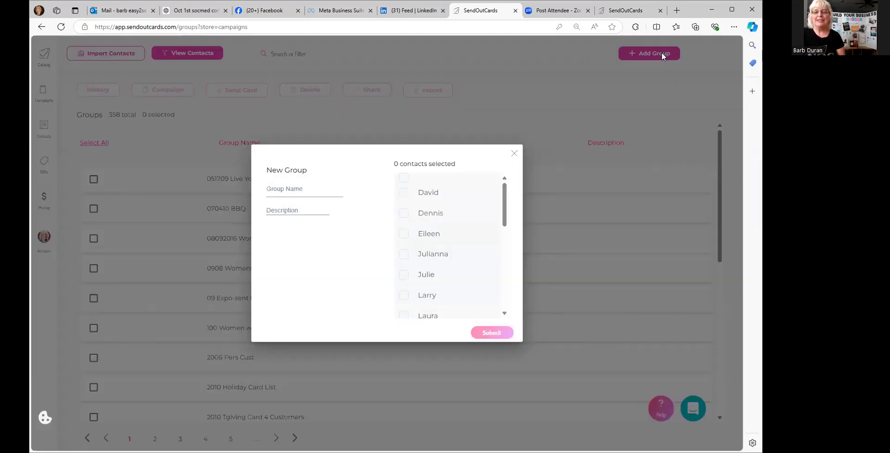
left_click(300, 190)
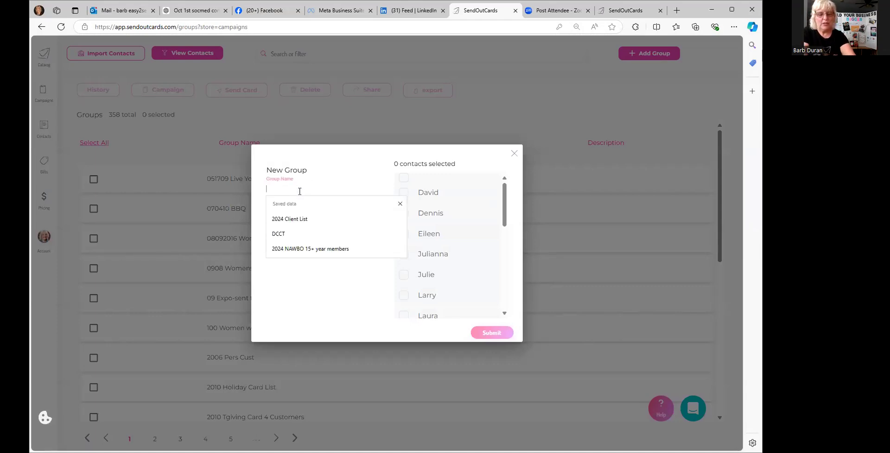
type("2024 Holiday Lisdt6")
key("BackSpace")
key("BackSpace")
type("t")
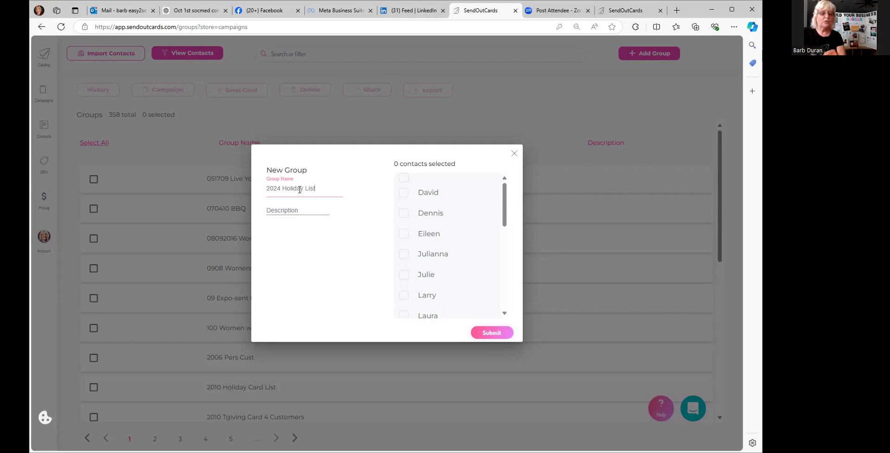
left_click(493, 333)
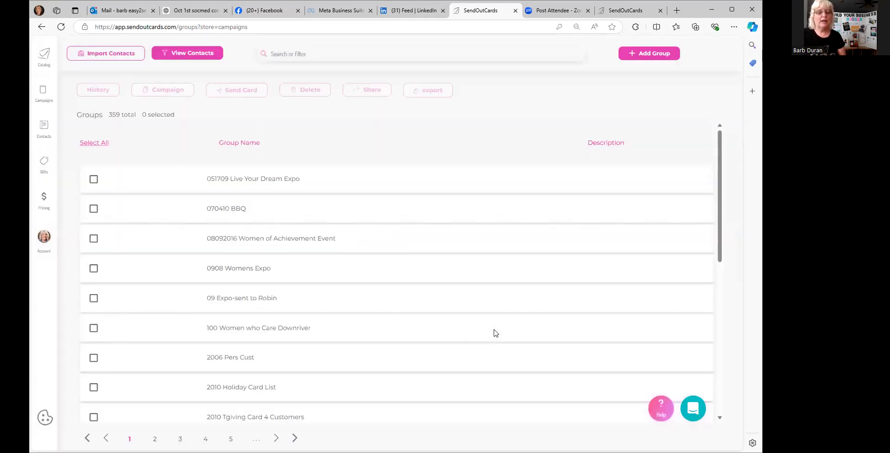
- Search the groups for 2024 and check the members of the 2024 Holiday List group
scroll(267, 270, "down", 7)
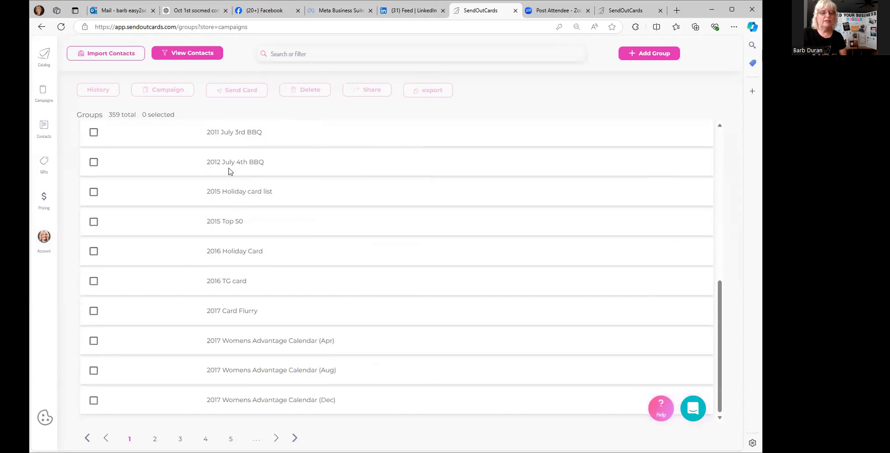
scroll(269, 149, "up", 8)
left_click(318, 54)
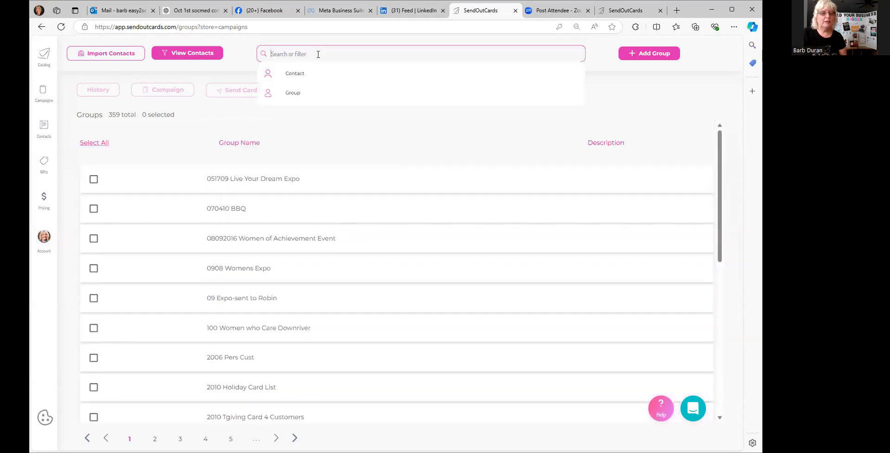
type("2024")
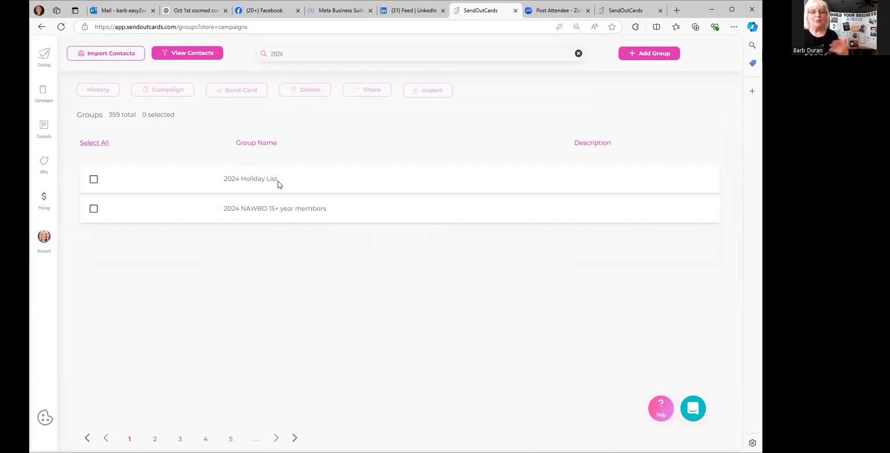
left_click(94, 180)
left_click(236, 95)
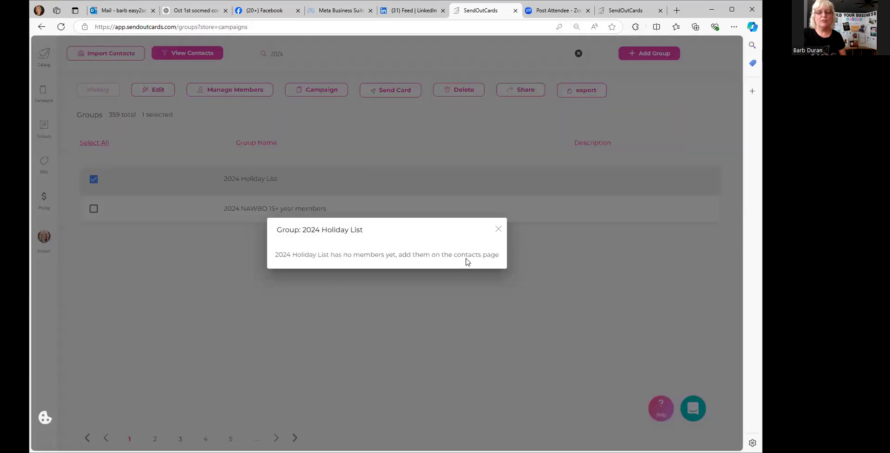
left_click(498, 229)
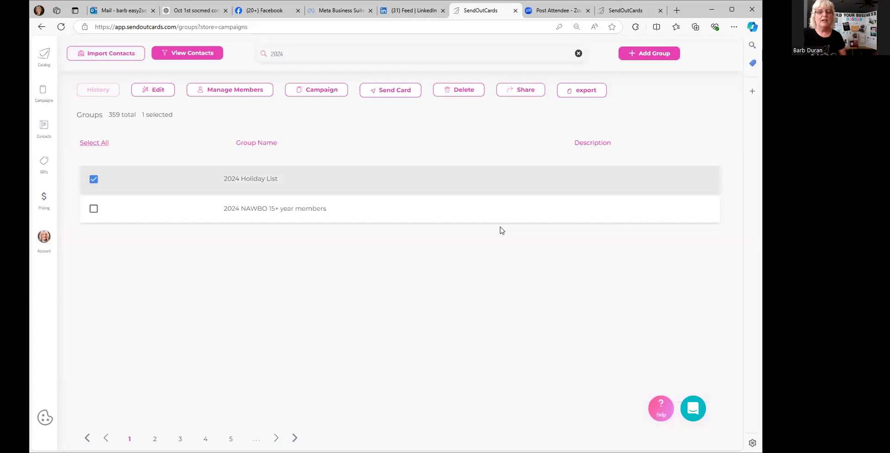
- Start a contact import and upload the text file 2024 Holiday Card List (Sample) from the Documents folder
left_click(108, 54)
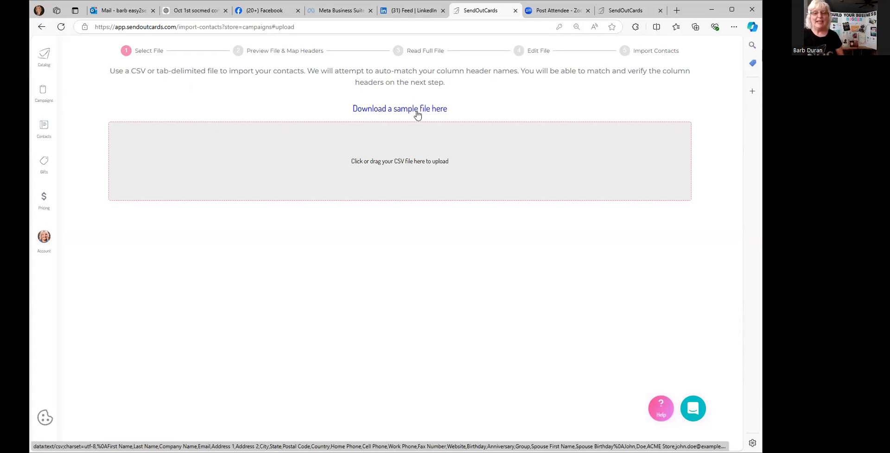
left_click(412, 164)
left_click(117, 26)
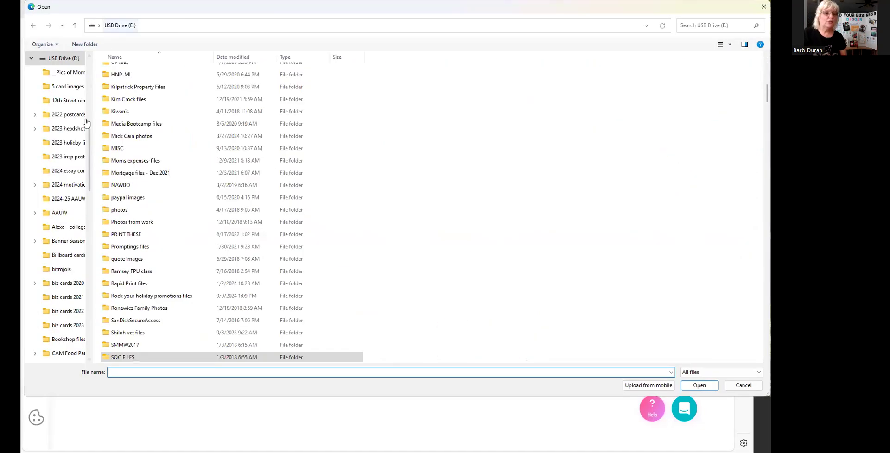
scroll(84, 123, "up", 6)
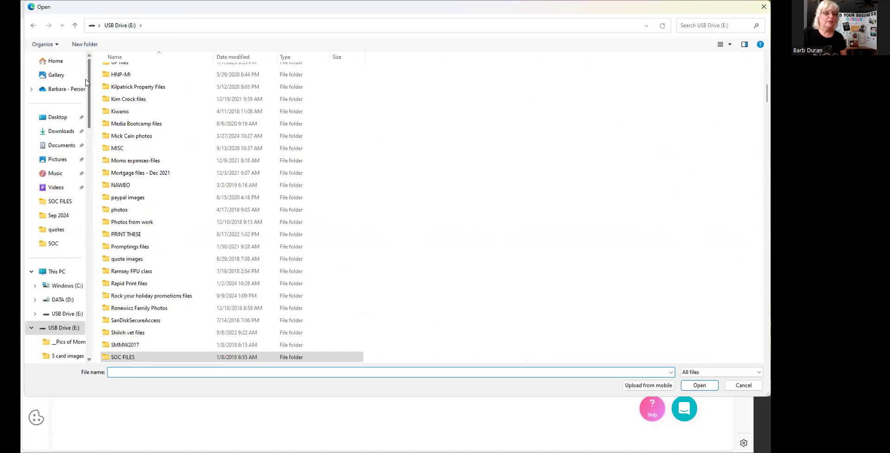
left_click(58, 144)
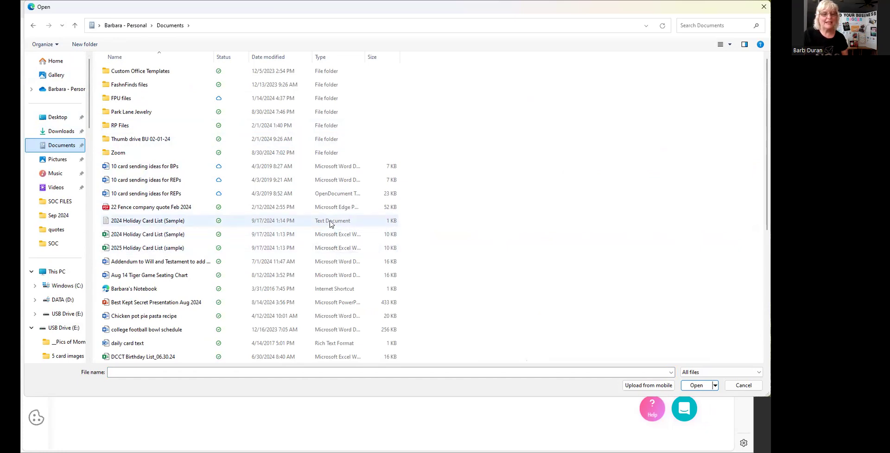
left_click(167, 226)
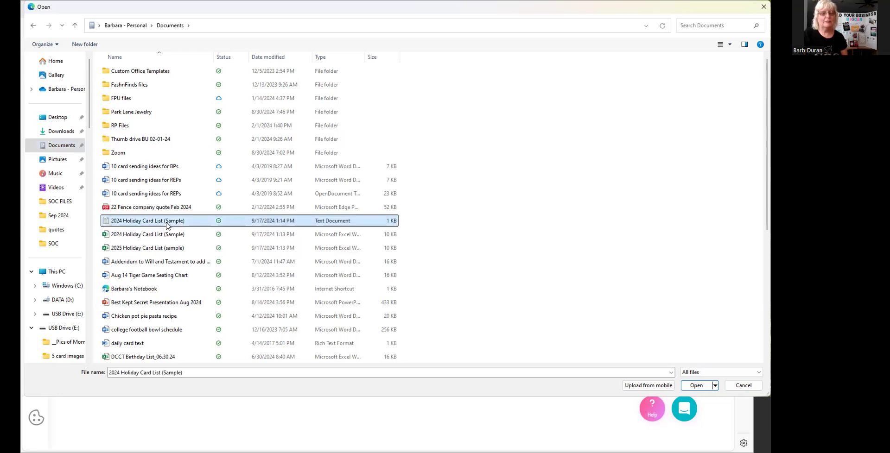
double_click(167, 226)
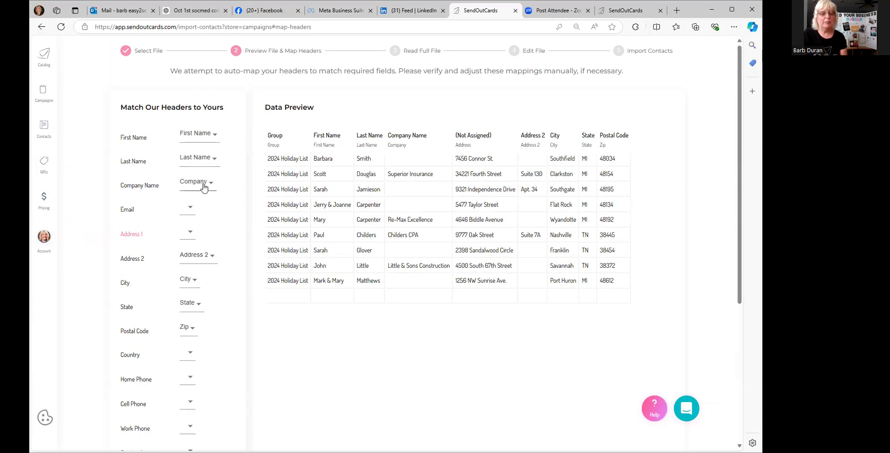
- Map the import's Address 1 header to the file's Address column
left_click(189, 234)
scroll(197, 245, "down", 2)
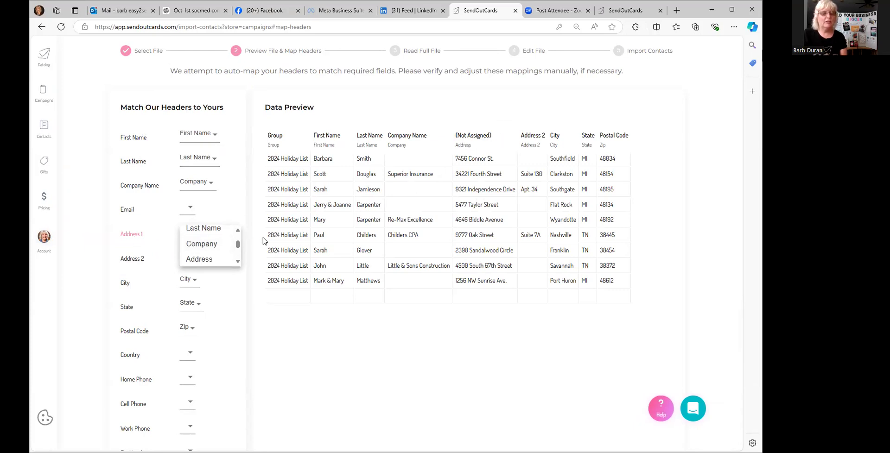
left_click(199, 259)
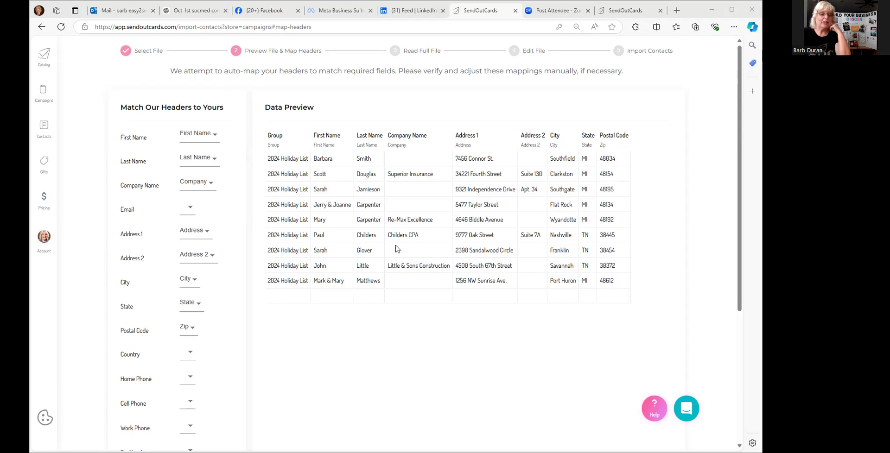
- Examine the remaining header mappings, from Company Name to Spouse Birthday, against the data preview
scroll(156, 336, "down", 4)
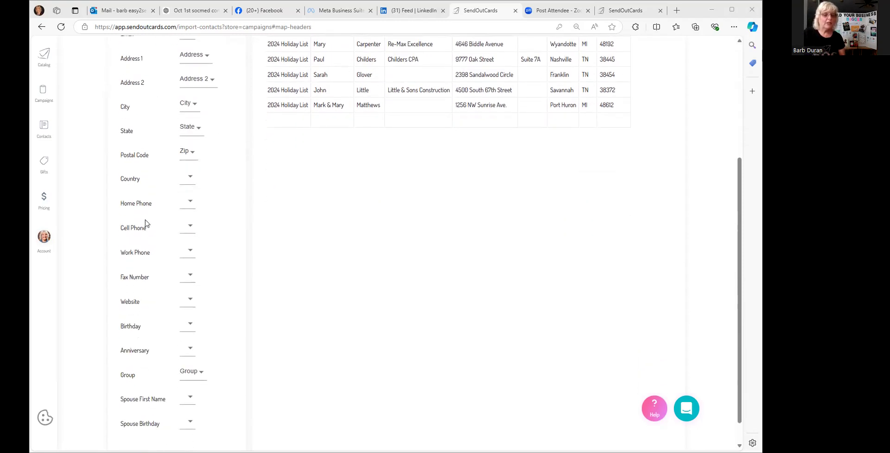
scroll(211, 112, "up", 4)
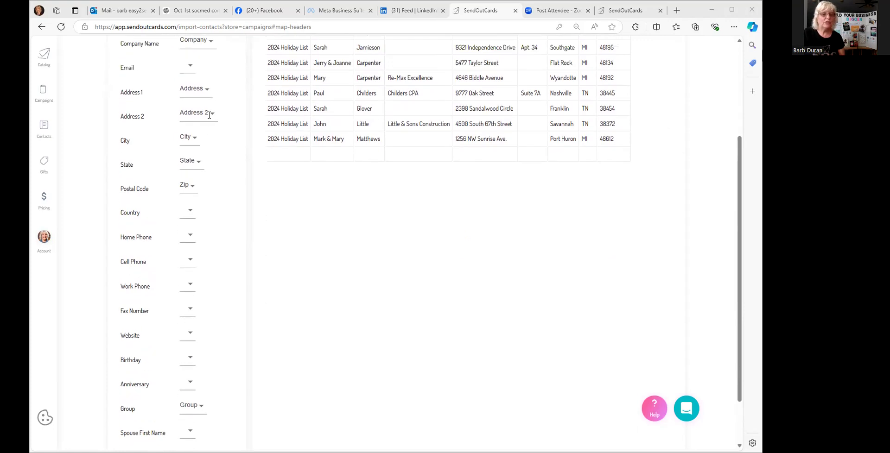
scroll(153, 241, "down", 3)
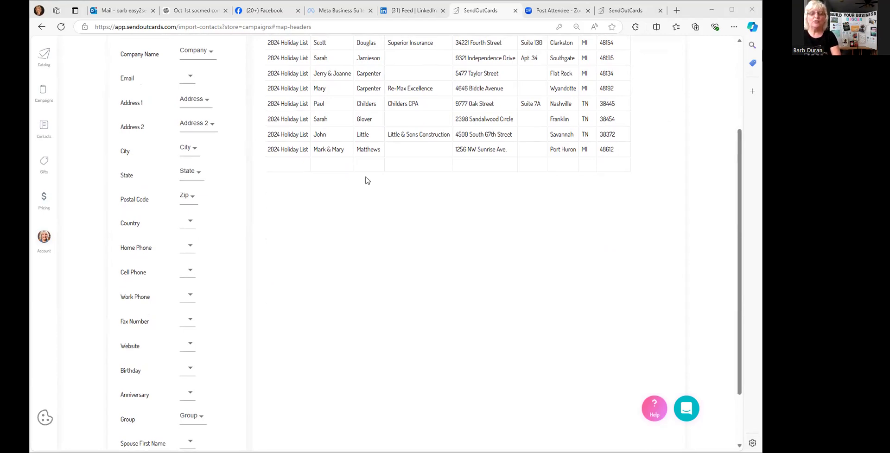
scroll(368, 181, "up", 3)
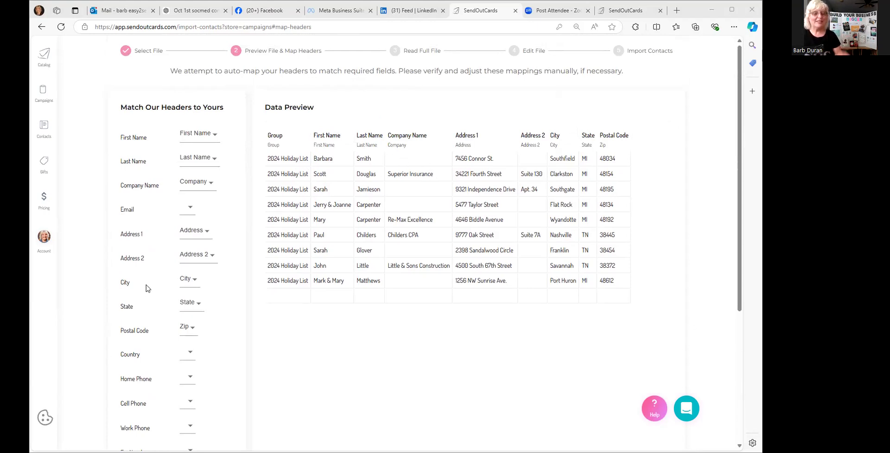
scroll(161, 275, "down", 1)
scroll(161, 276, "down", 3)
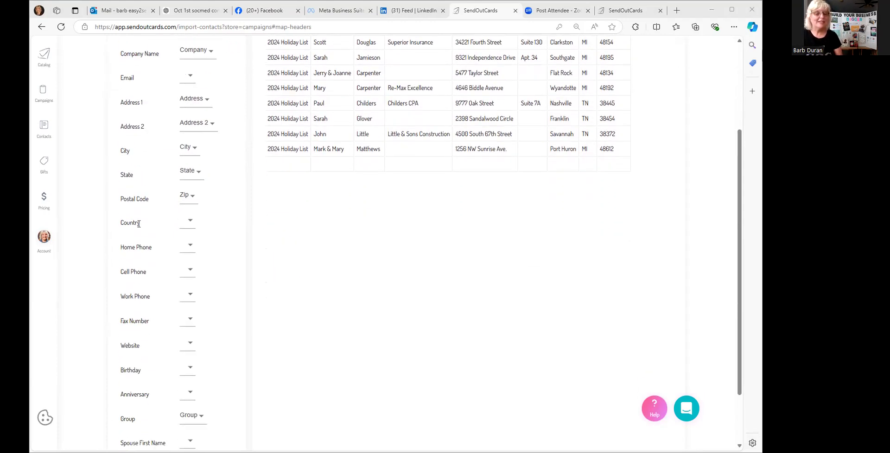
scroll(148, 308, "down", 2)
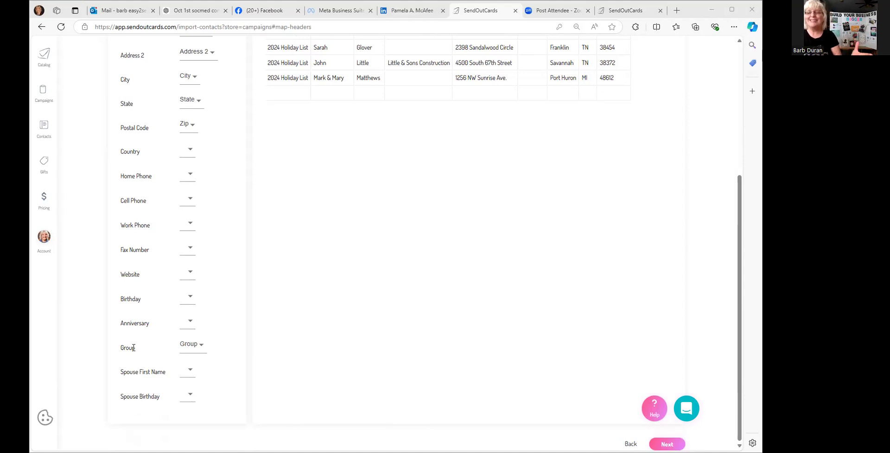
- Map the import's Group header to the file's Group column
left_click(203, 347)
scroll(203, 346, "down", 3)
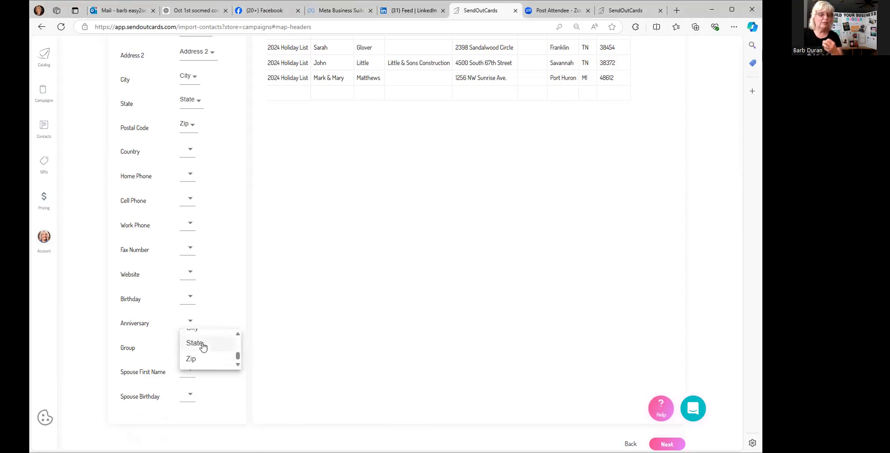
scroll(202, 348, "down", 2)
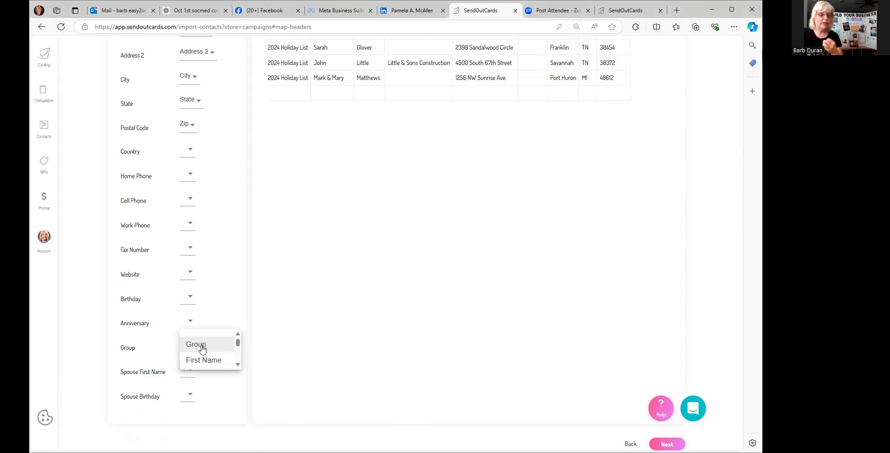
left_click(199, 346)
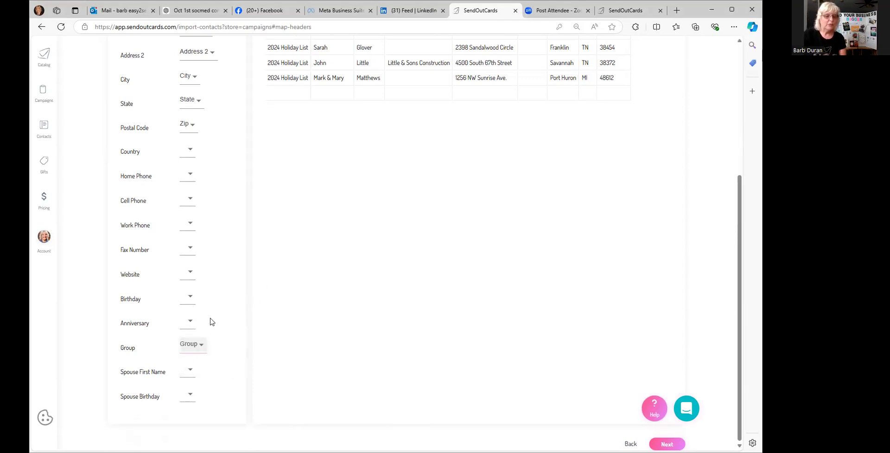
- Recheck all header mappings against the data preview and continue the import to the file editing stage
scroll(208, 318, "up", 5)
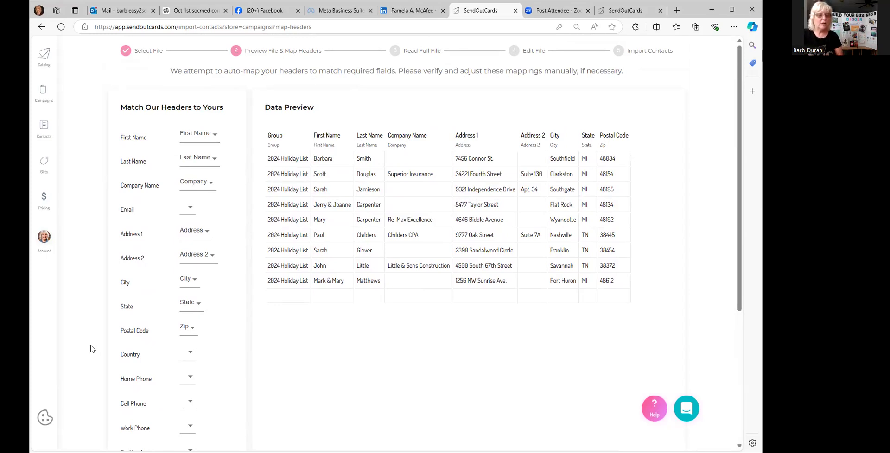
scroll(153, 366, "down", 5)
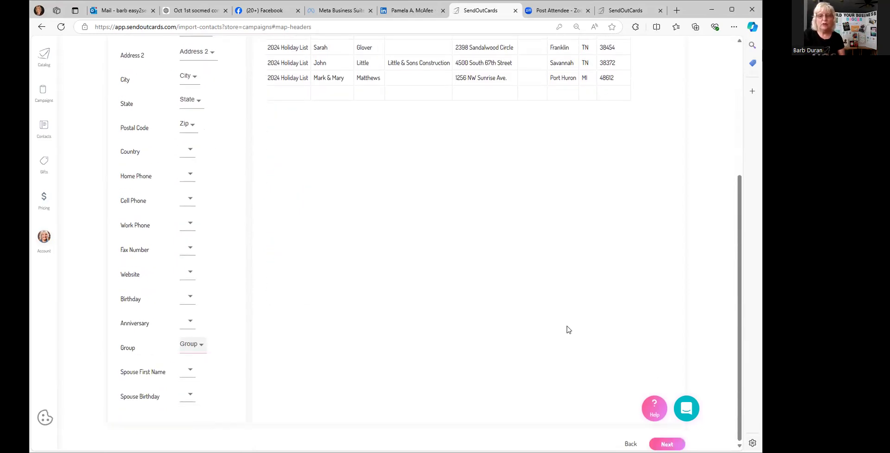
scroll(567, 330, "up", 5)
scroll(568, 330, "down", 5)
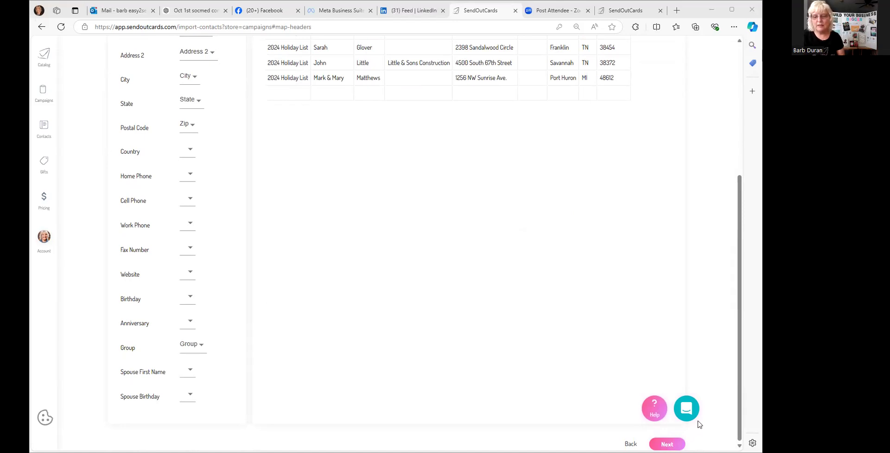
left_click(667, 445)
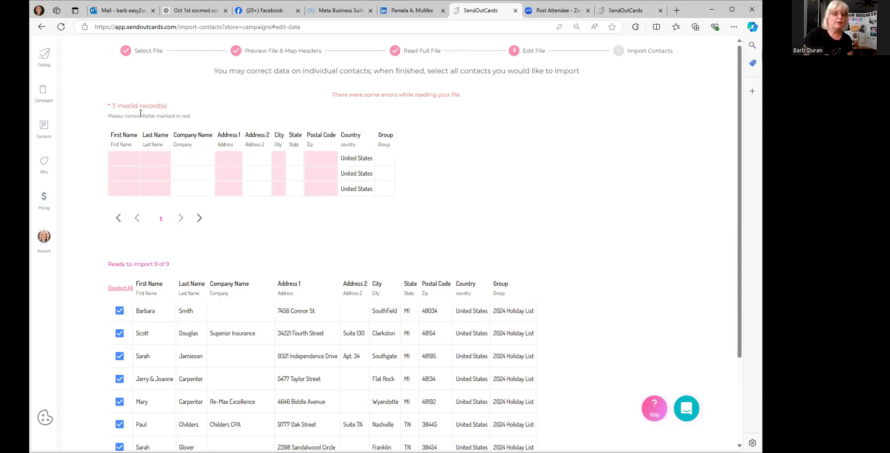
- Examine the flagged fields of the invalid records and the list of contacts ready to import
scroll(130, 331, "down", 3)
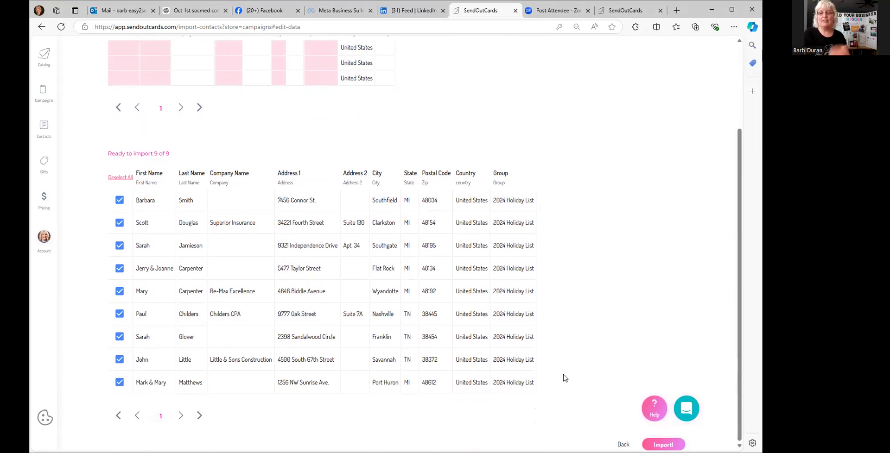
scroll(358, 215, "up", 2)
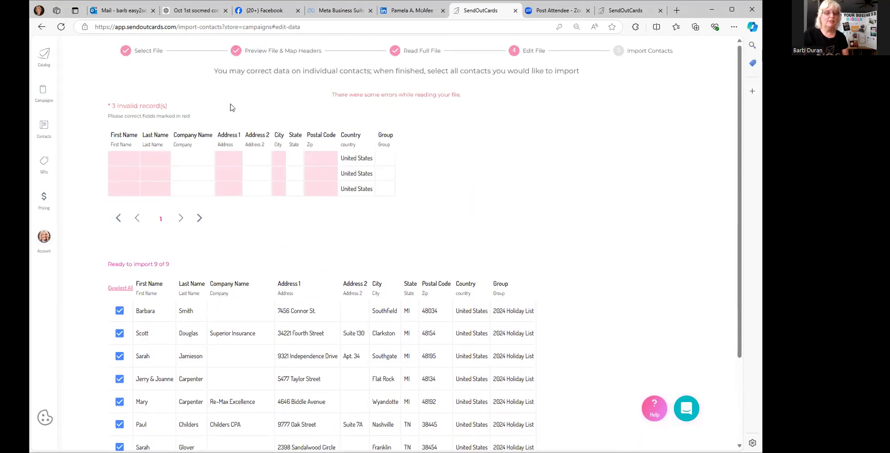
mouse_move(153, 166)
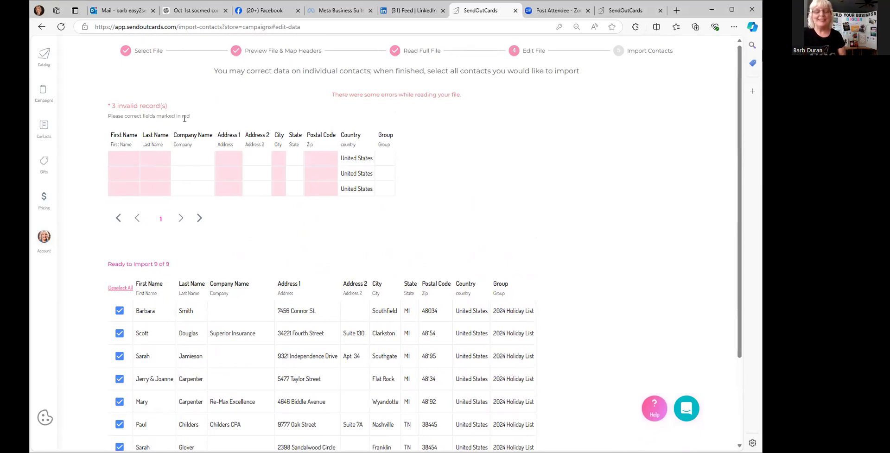
mouse_move(163, 188)
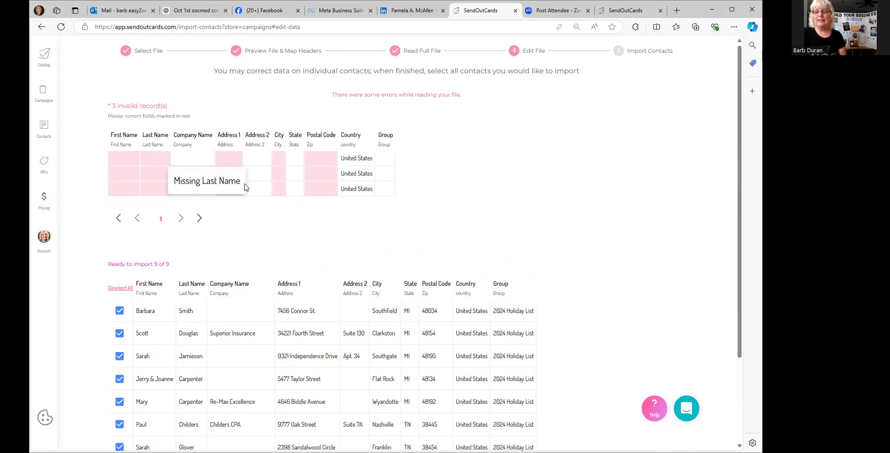
mouse_move(244, 148)
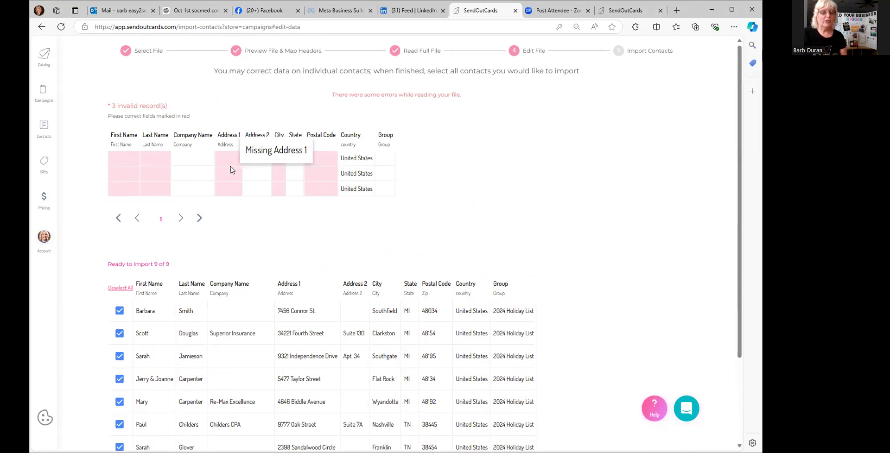
scroll(228, 189, "down", 1)
scroll(308, 163, "down", 1)
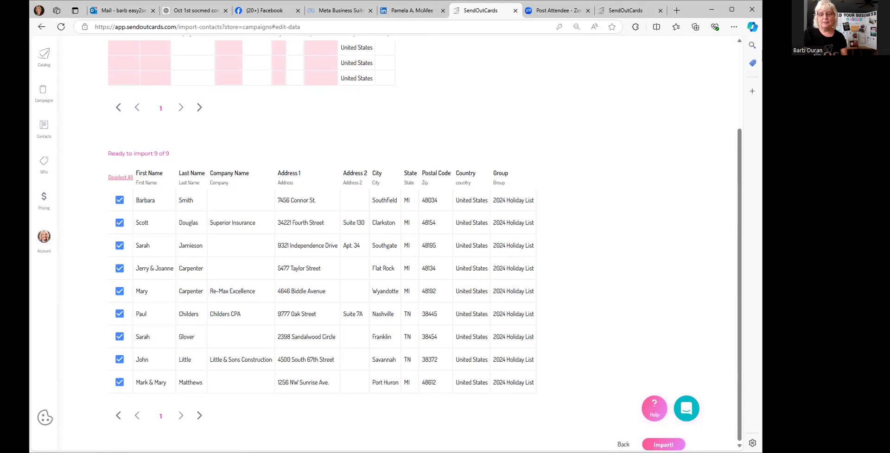
- Import all the selected valid contacts from the file
key("ctrl+a")
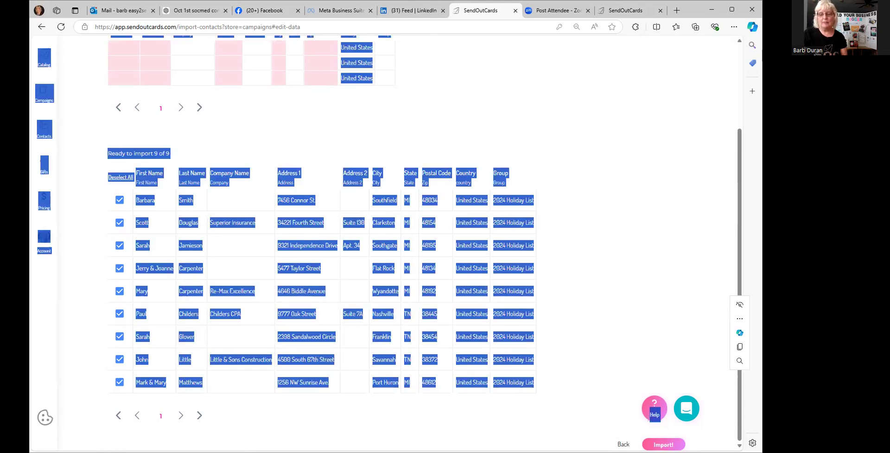
left_click(761, 363)
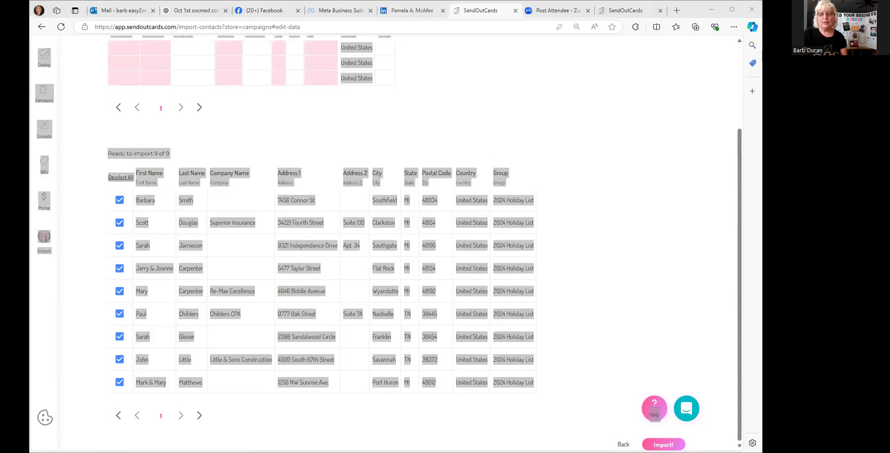
left_click_drag(762, 362, 791, 362)
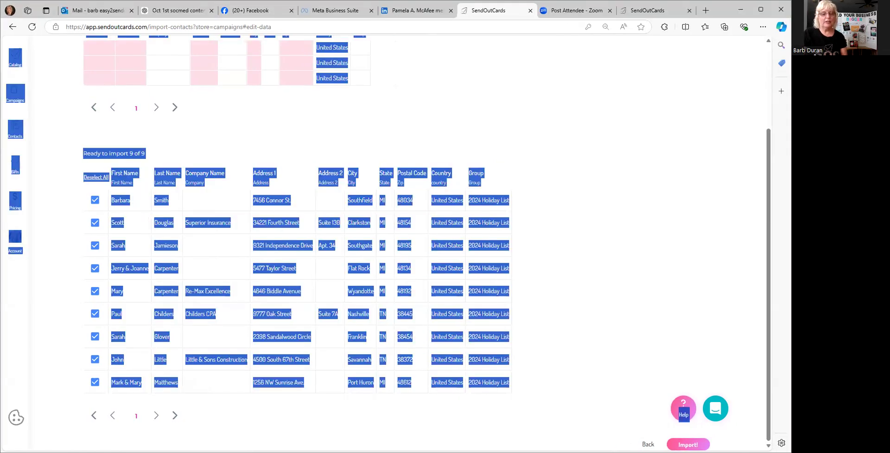
left_click(688, 445)
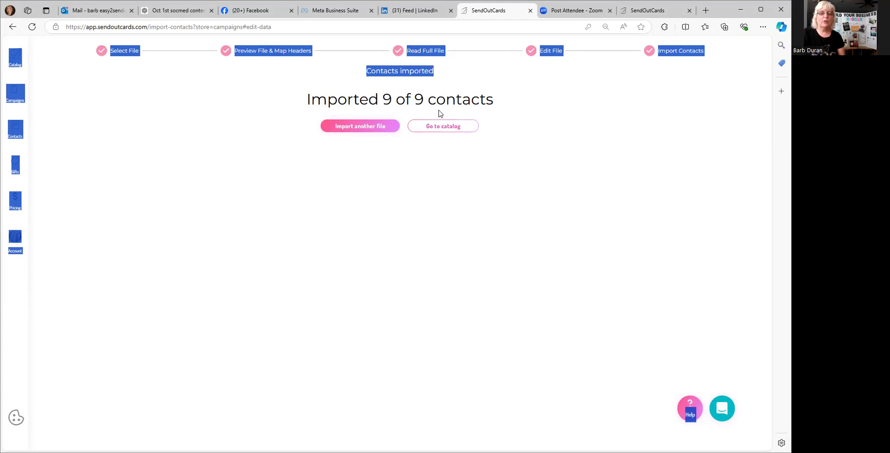
- Open the contact groups and search them for 2024
left_click(433, 131)
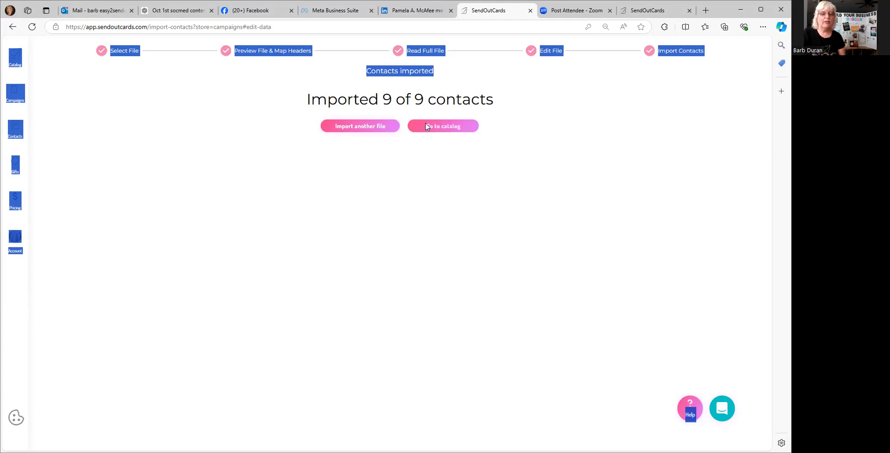
left_click(14, 129)
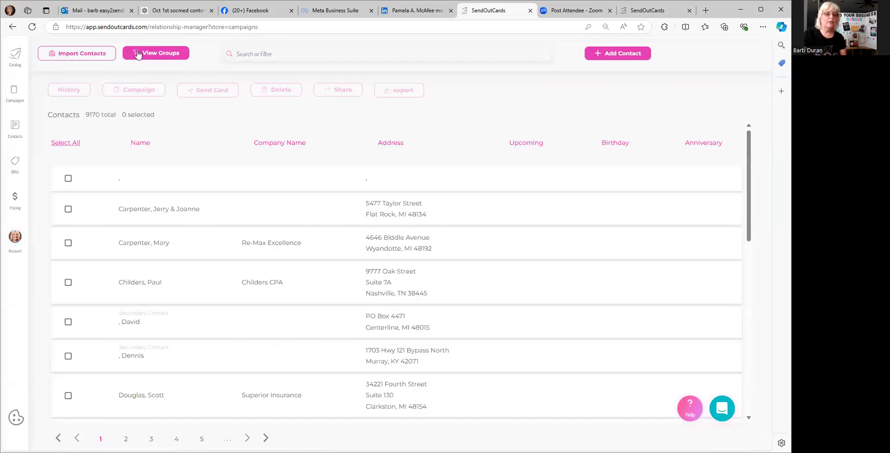
left_click(160, 54)
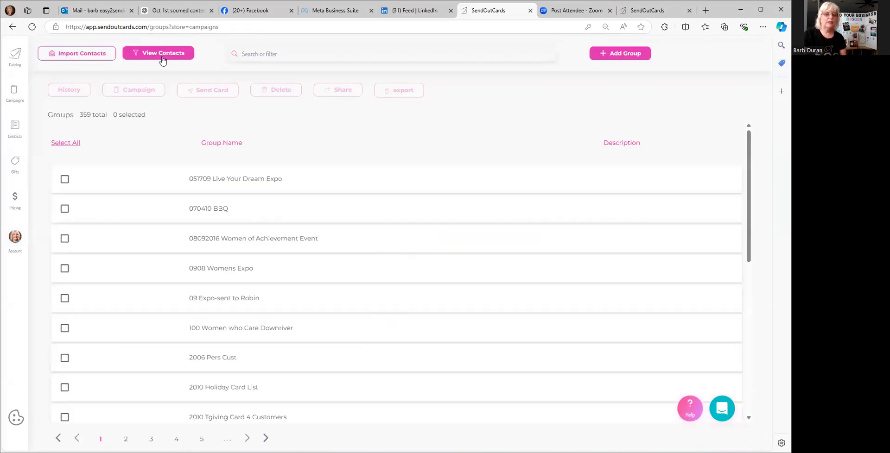
left_click(298, 58)
type("2")
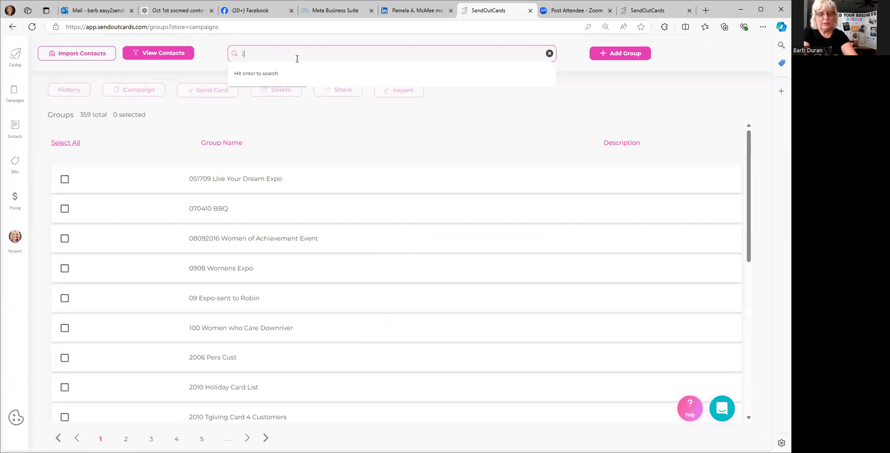
type("024")
key("Return")
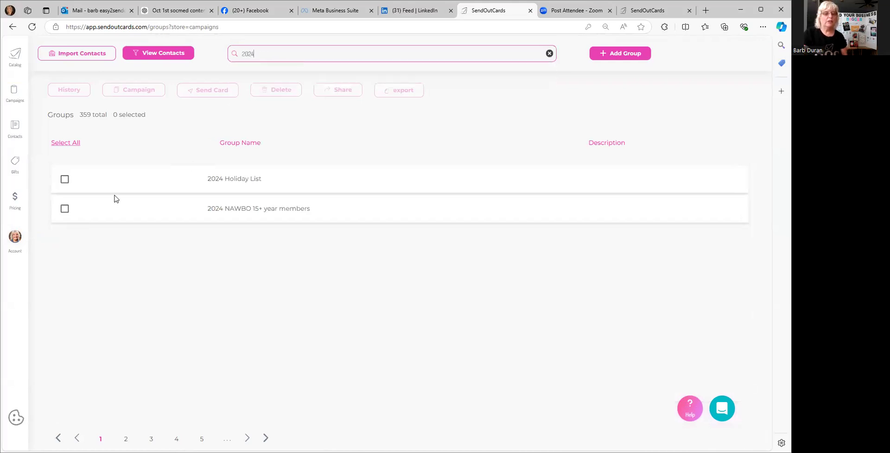
- View the members of the 2024 Holiday List group and close the member list
left_click(64, 180)
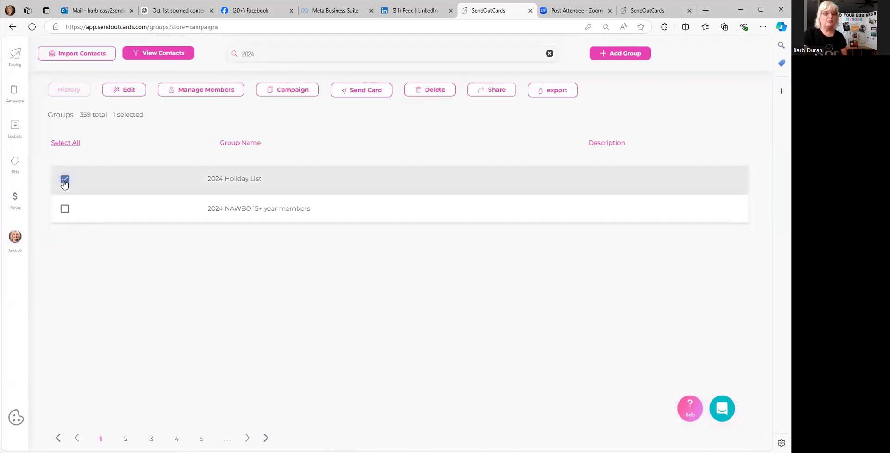
left_click(199, 96)
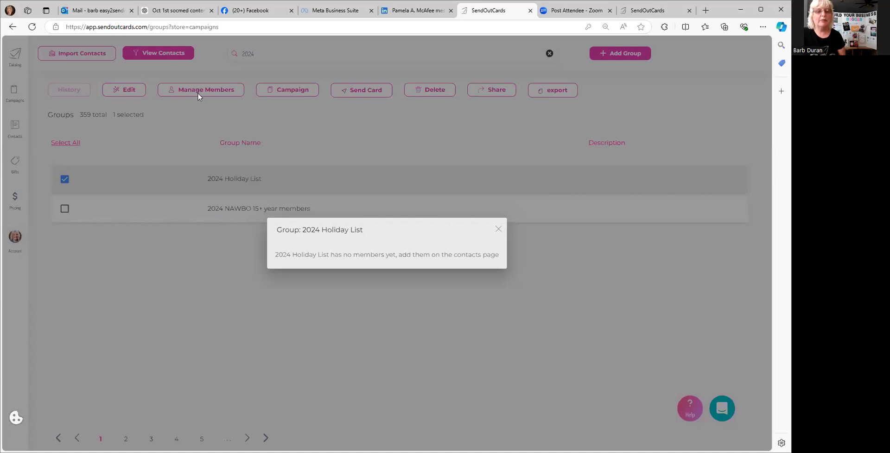
left_click(499, 230)
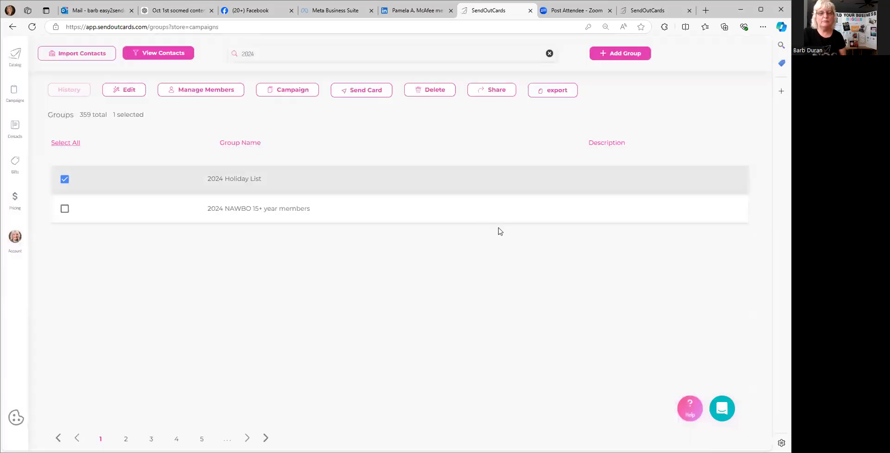
- Reload the groups page, search for 2024 again and check the members of the 2024 Holiday List group
left_click(32, 26)
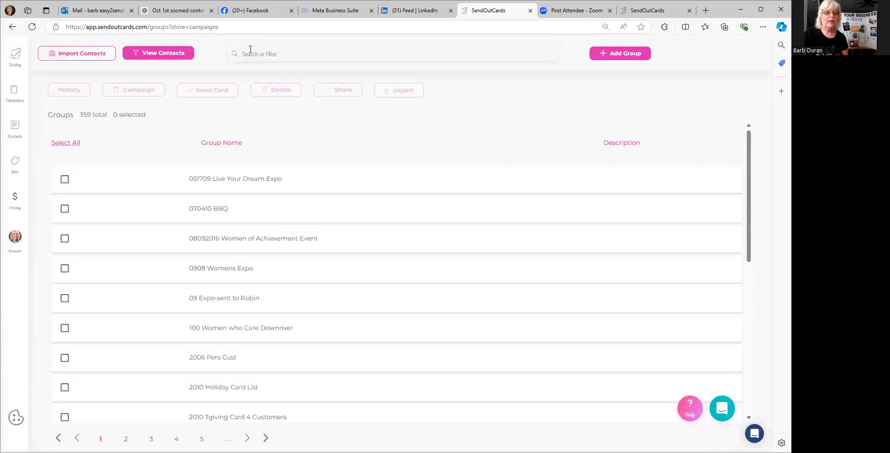
left_click(256, 53)
type("2024")
key("Return")
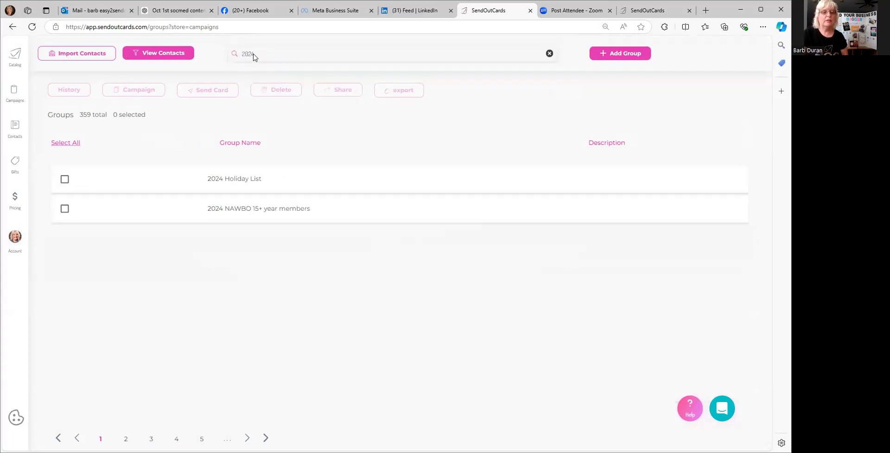
left_click(64, 179)
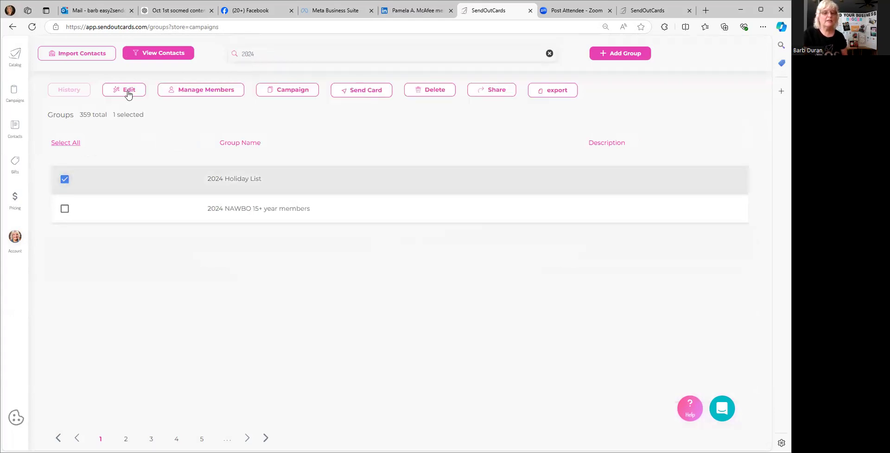
left_click(186, 94)
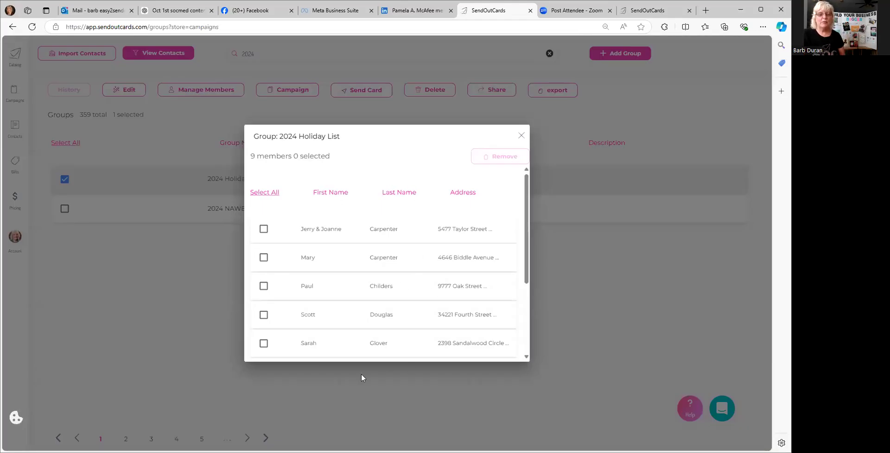
scroll(398, 238, "down", 3)
scroll(382, 248, "up", 3)
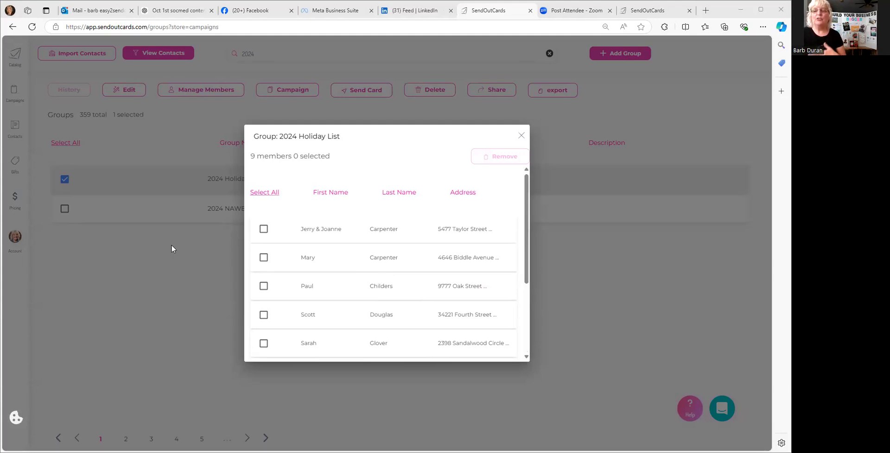
left_click(521, 137)
- Try selecting the third member of the 2024 Holiday List for removal, clear that selection and deselect the group
left_click(197, 92)
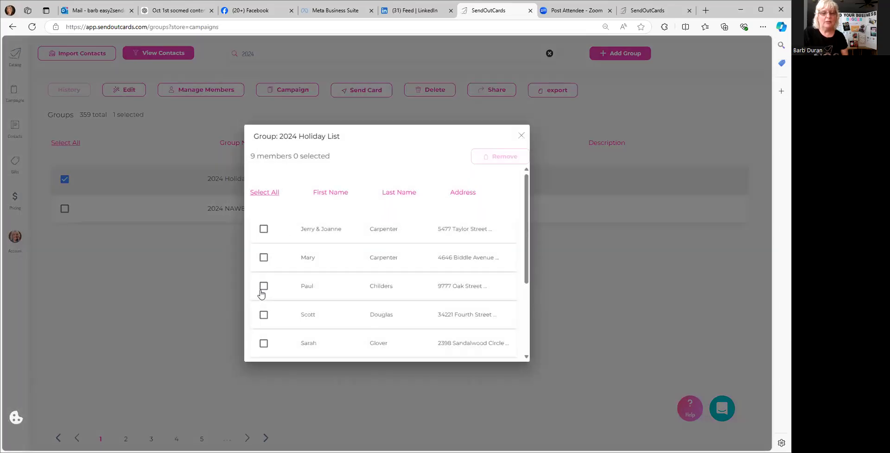
left_click(263, 287)
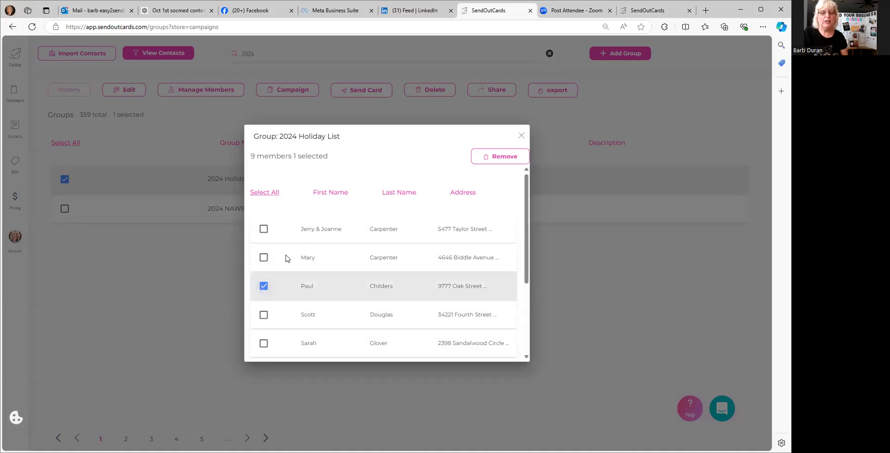
left_click(262, 288)
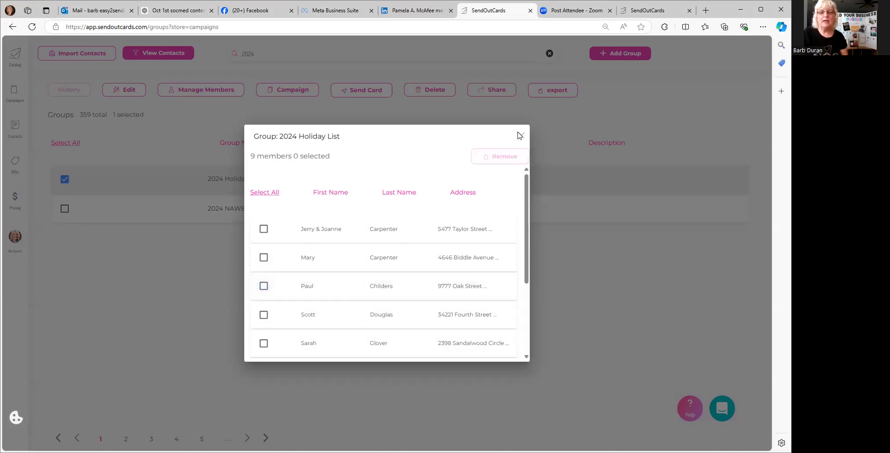
left_click(521, 136)
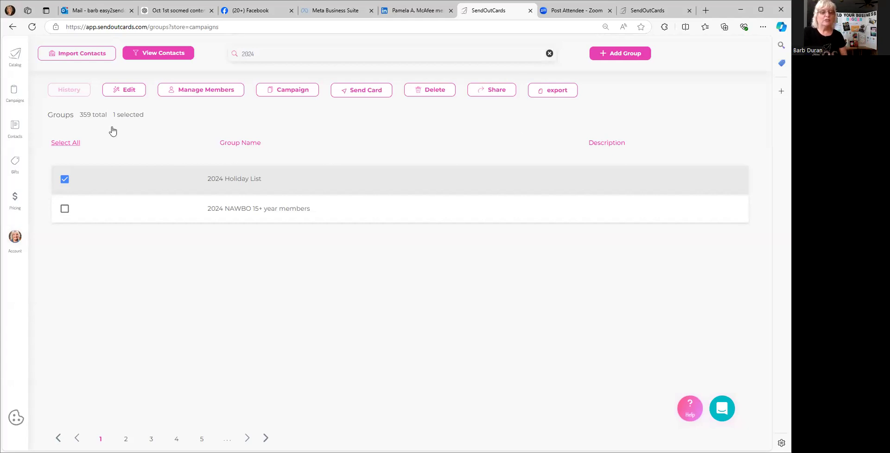
left_click(65, 180)
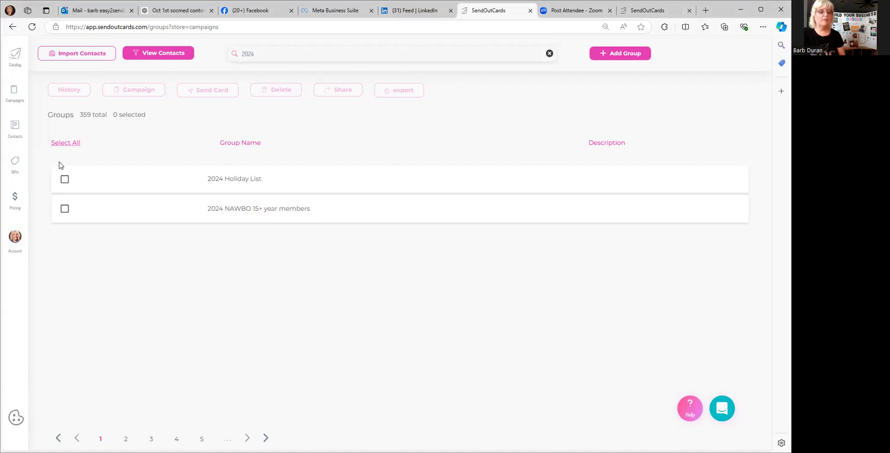
- Reopen the unfiltered contact groups, find the 2024 Holiday List group on the second page and select it
left_click(15, 132)
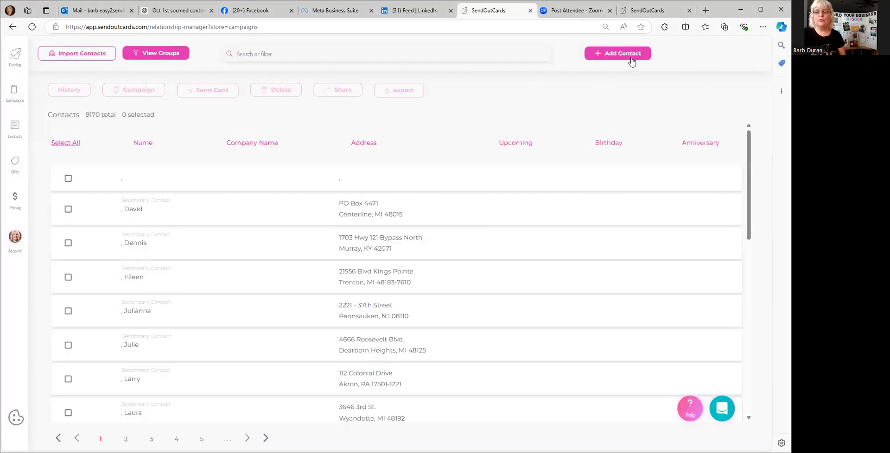
left_click(158, 55)
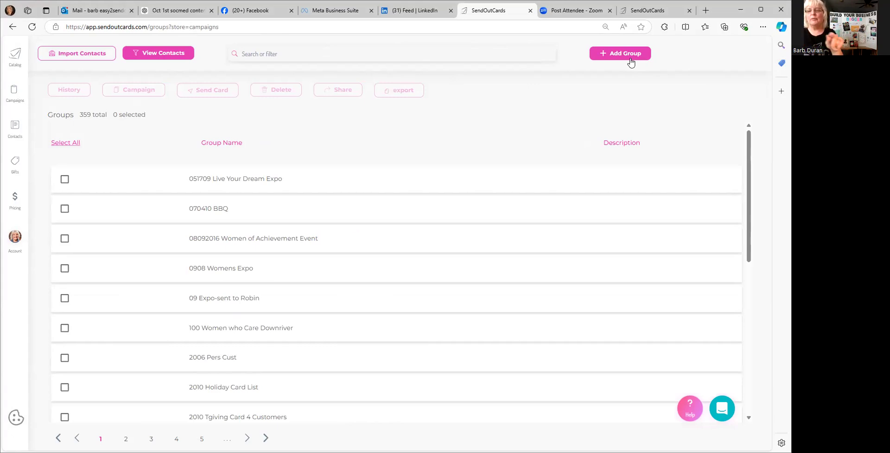
scroll(338, 214, "down", 7)
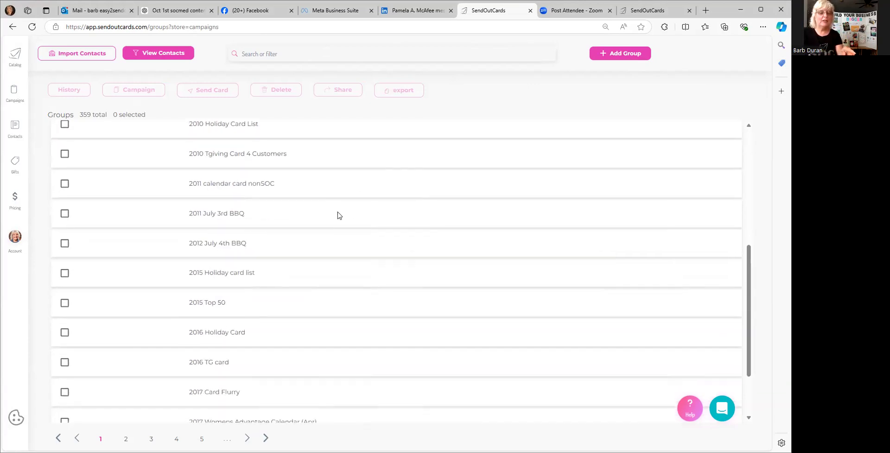
left_click(125, 439)
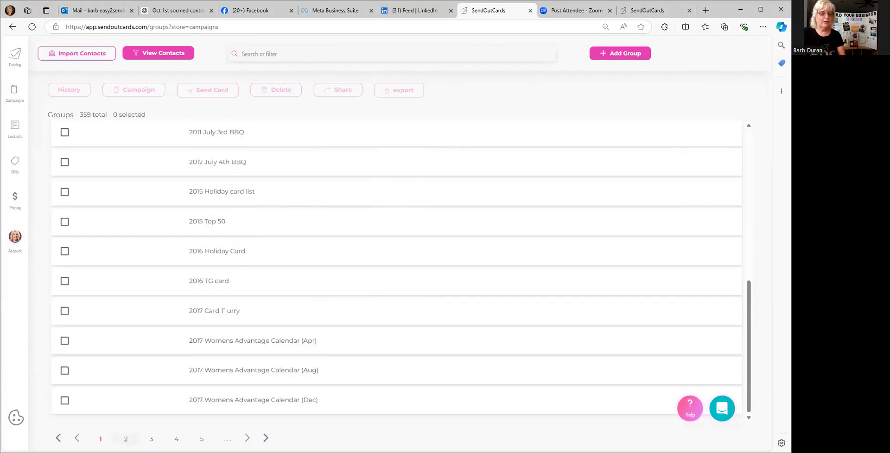
scroll(178, 261, "up", 5)
scroll(213, 261, "down", 3)
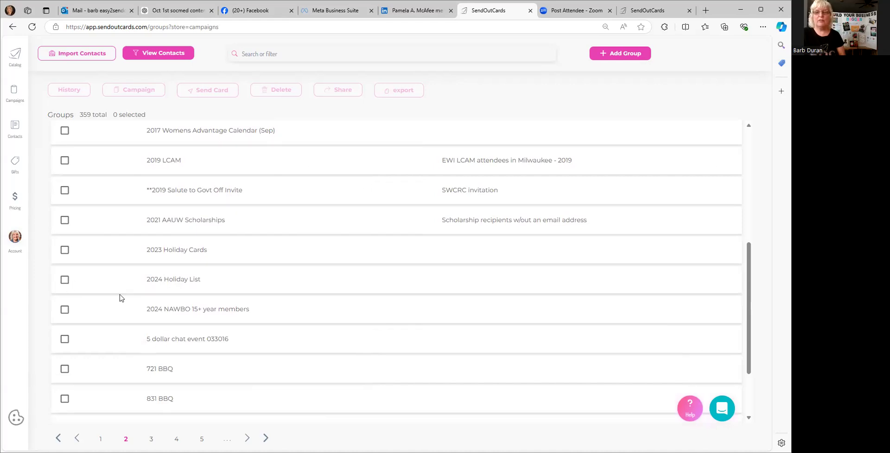
left_click(64, 281)
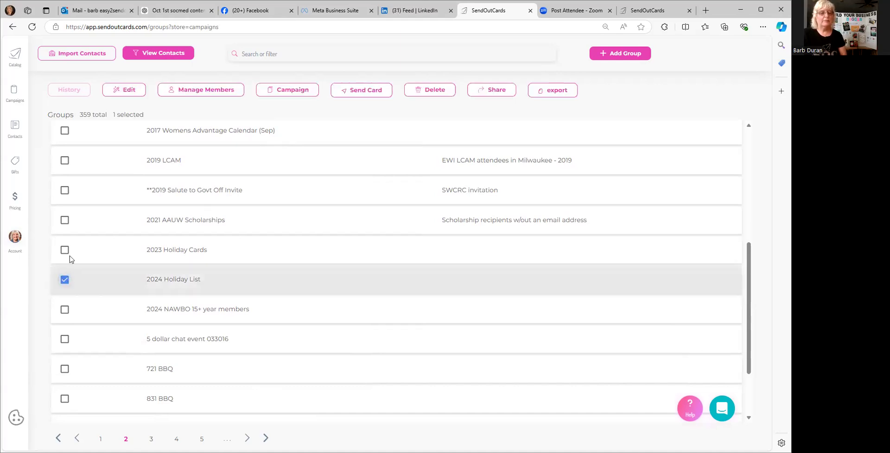
- Start a contact import and upload the text document 2024 Holiday Card List (Sample) from the Documents folder
left_click(89, 56)
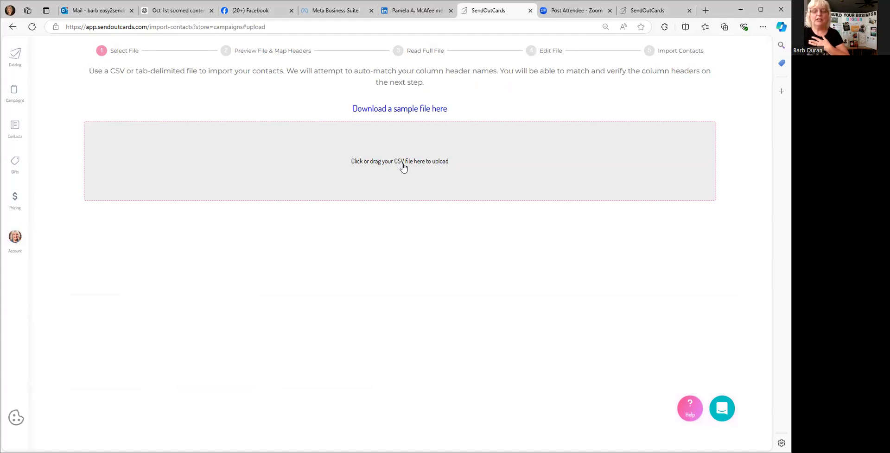
left_click(168, 185)
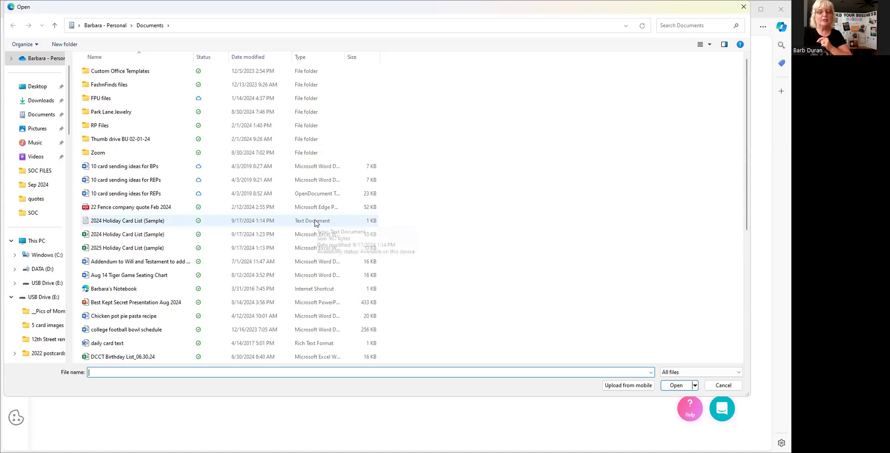
left_click(744, 7)
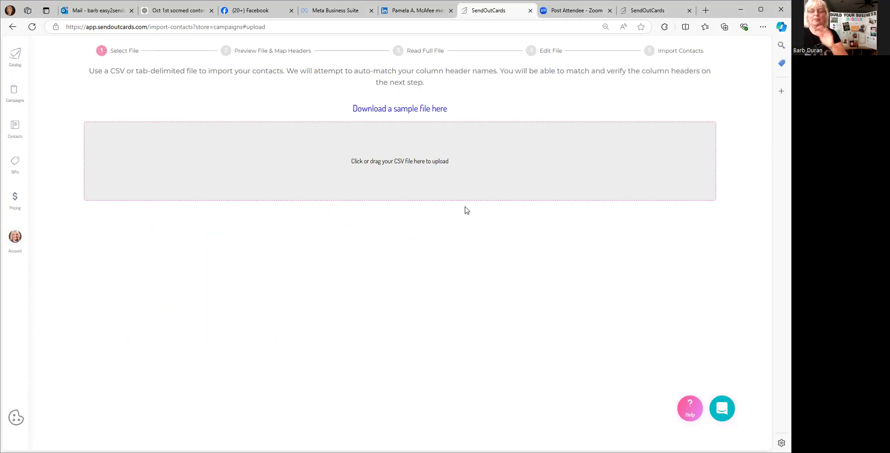
left_click(316, 175)
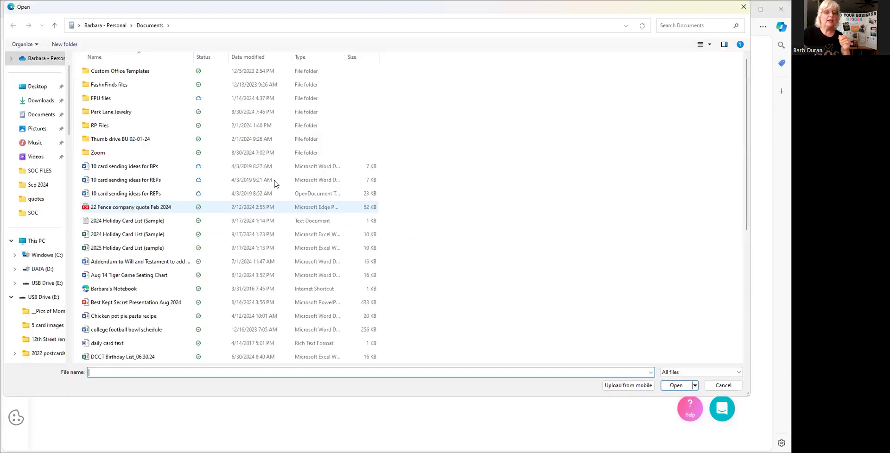
double_click(166, 223)
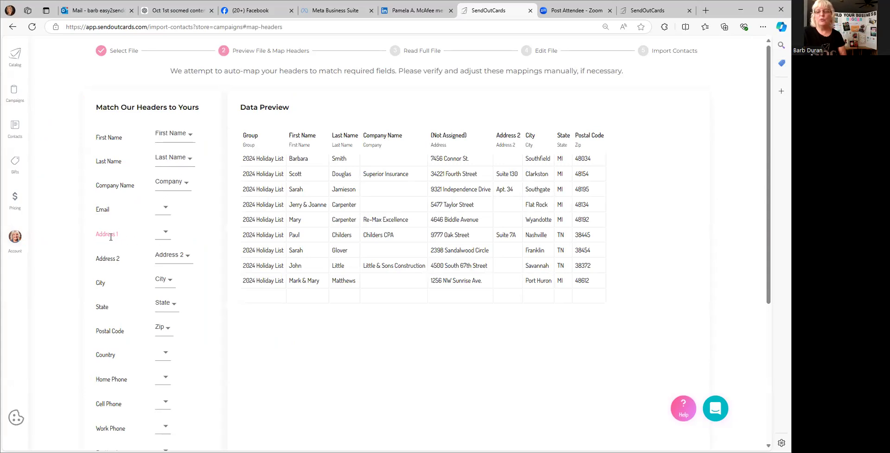
- Map the Address 1 field to the file's Address column and proceed to review the contacts ready to import
scroll(111, 236, "down", 5)
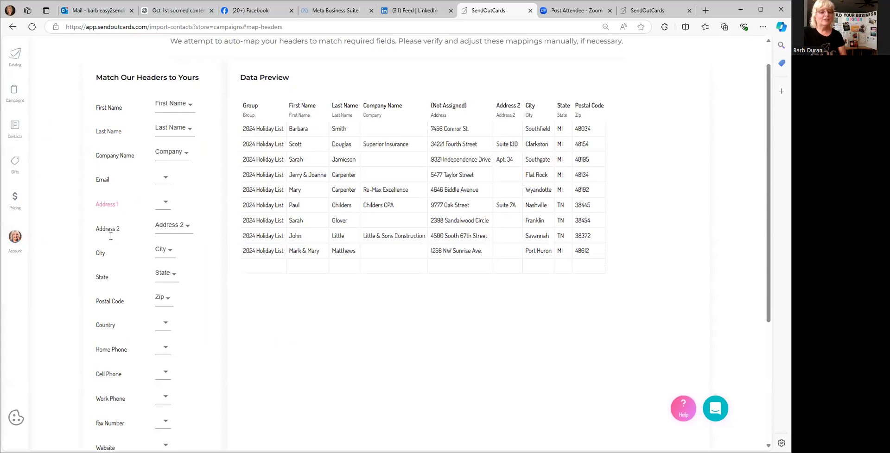
scroll(111, 236, "up", 4)
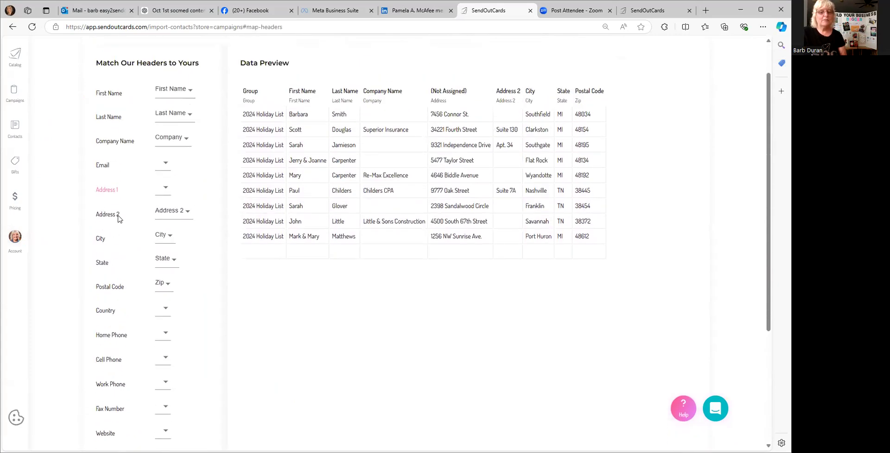
left_click(167, 188)
scroll(180, 218, "down", 2)
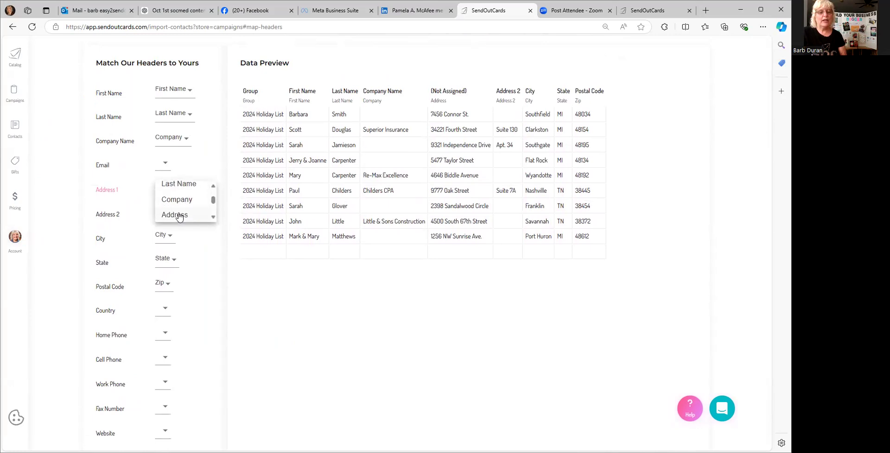
left_click(178, 214)
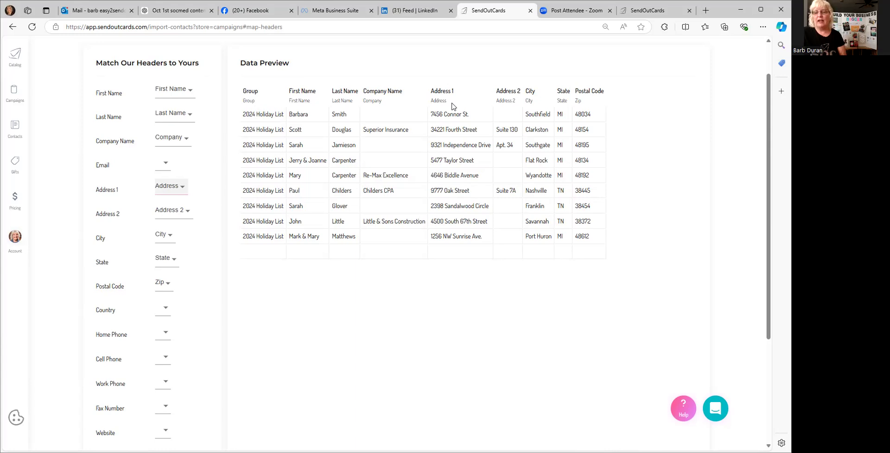
scroll(179, 229, "down", 3)
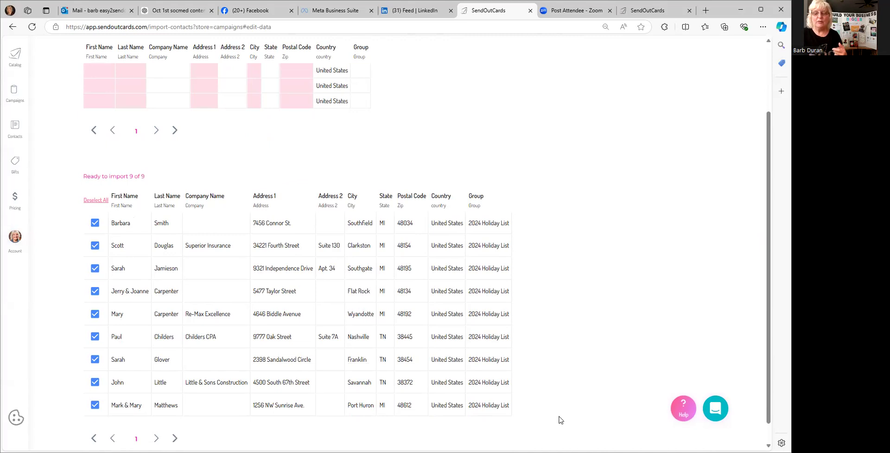
scroll(680, 262, "down", 1)
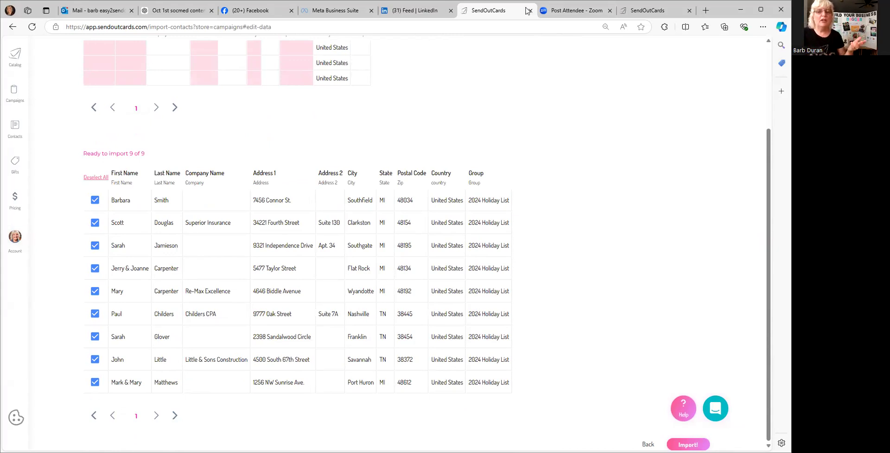
- Leave the contact import for the catalog and close that SendOutCards browser tab
left_click(16, 54)
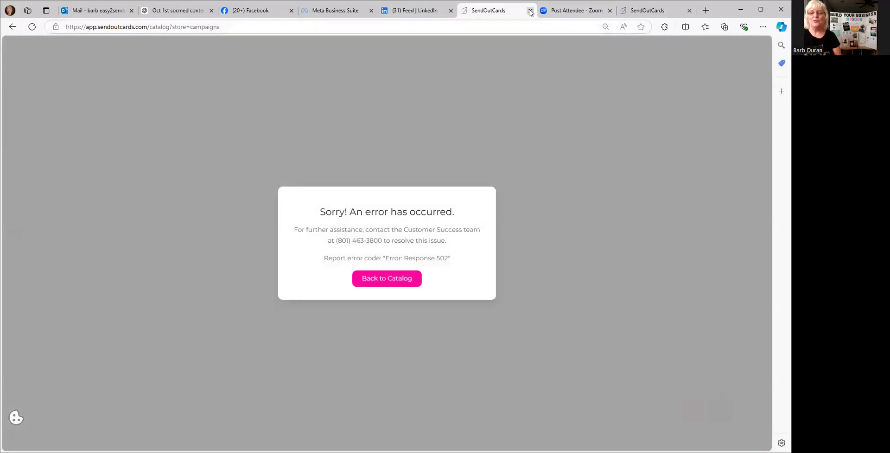
left_click(531, 10)
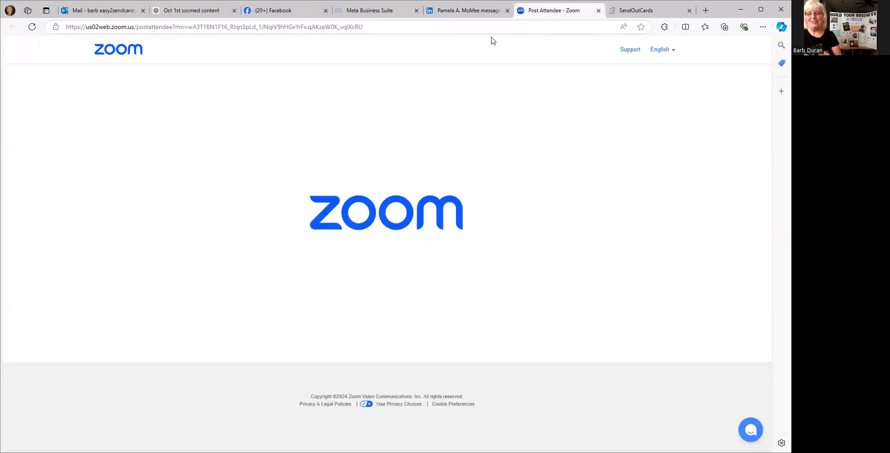